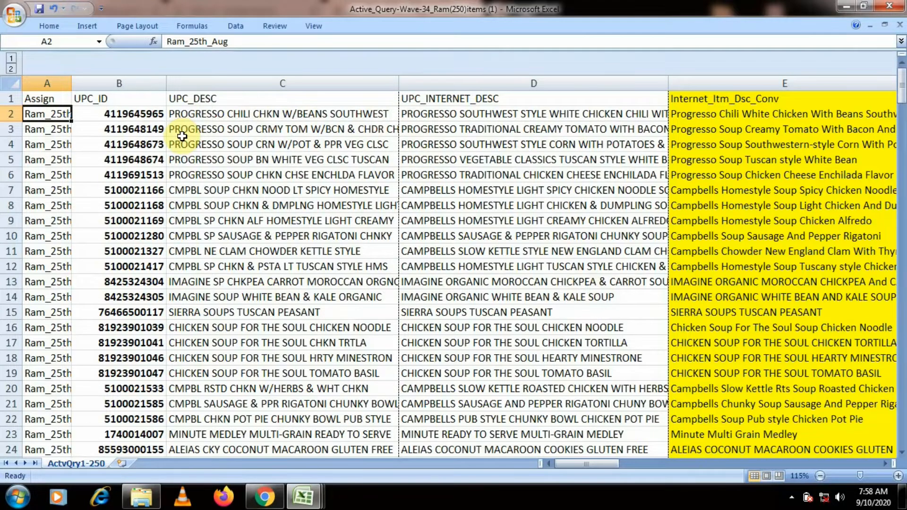
Review the row 2 entries across the sheet's columns, from Assign through the nutrition, source, group and Substitution_Grp_Desc columns
key("Right")
key("Right")
key("Right")
key("Right")
key("Right")
key("Right")
key("Right")
key("Right")
key("Right")
key("Right")
key("Right")
key("Right")
key("Right")
key("Right")
key("Right")
key("Right")
key("Right")
key("Right")
key("Right")
key("Right")
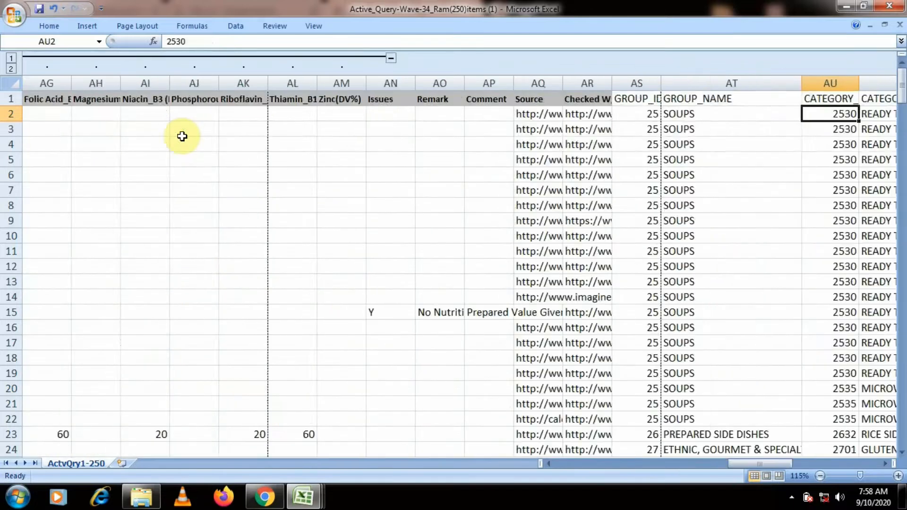
key("Right")
key("Right")
key("Right")
key("Right")
key("Right")
key("Right")
key("Right")
key("Right")
key("Right")
key("Right")
key("Right")
key("Right")
key("Right")
key("Right")
key("Right")
key("Right")
key("Right")
key("Right")
key("Right")
key("Right")
Go back through the row 2 entries from the far columns to the UPC_ID in B2
key("Left")
key("Left")
key("Left")
key("Left")
key("Left")
key("Left")
key("Left")
key("Left")
key("Left")
key("Left")
key("Left")
key("Left")
key("Left")
key("Left")
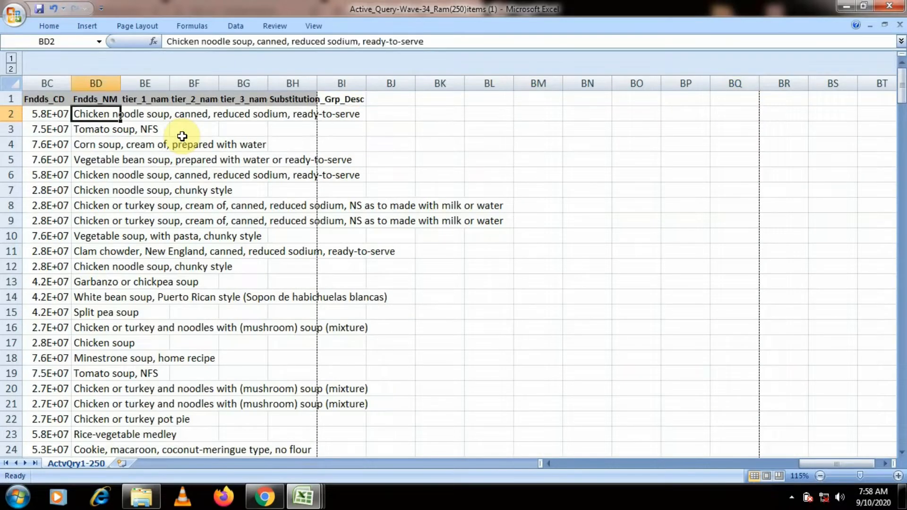
key("Left")
key("Left")
key("Left")
key("Left")
key("Left")
key("Left")
key("Left")
key("Left")
key("Left")
key("Left")
key("Left")
key("Left")
key("Left")
key("Left")
key("Left")
key("Left")
key("Left")
key("Left")
key("Left")
key("Left")
key("Right")
key("Right")
key("Left")
key("Left")
key("Right")
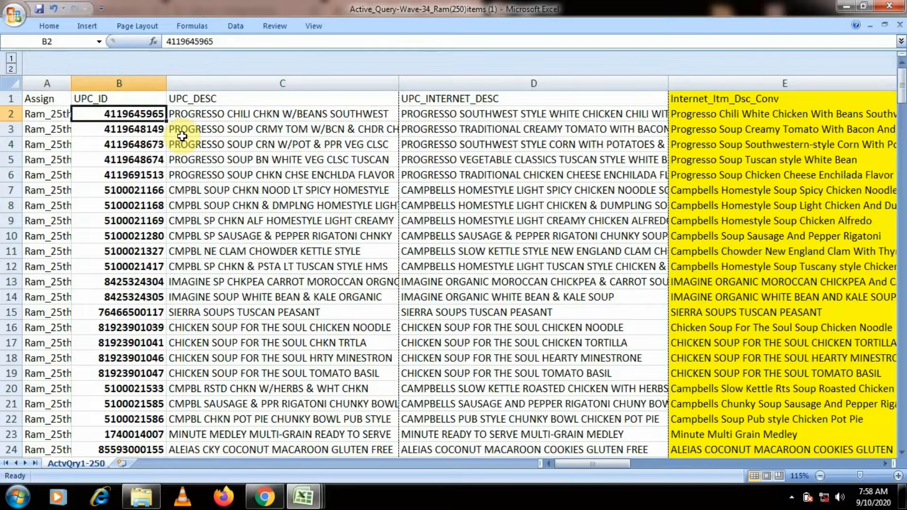
Examine the UPC_ID codes in B2:B8, ending with cell B2 selected
left_click(110, 114)
left_click_drag(110, 114, 111, 199)
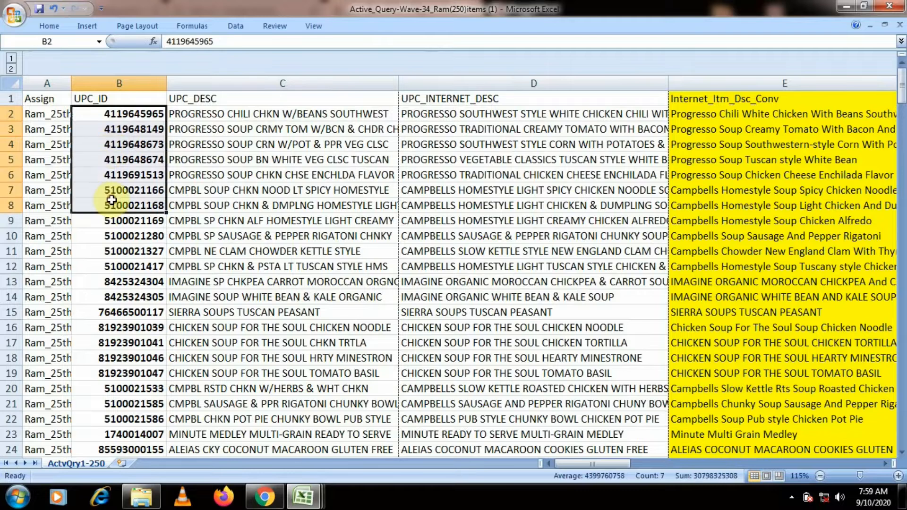
left_click(136, 114)
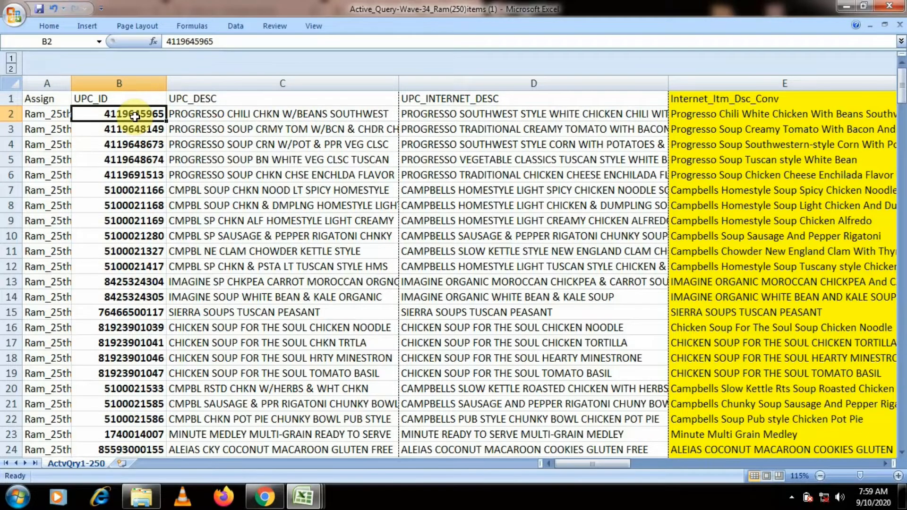
Examine the first product's UPC description, internet description, converted description, brand, and package size and unit in row 2
left_click(230, 118)
left_click(465, 116)
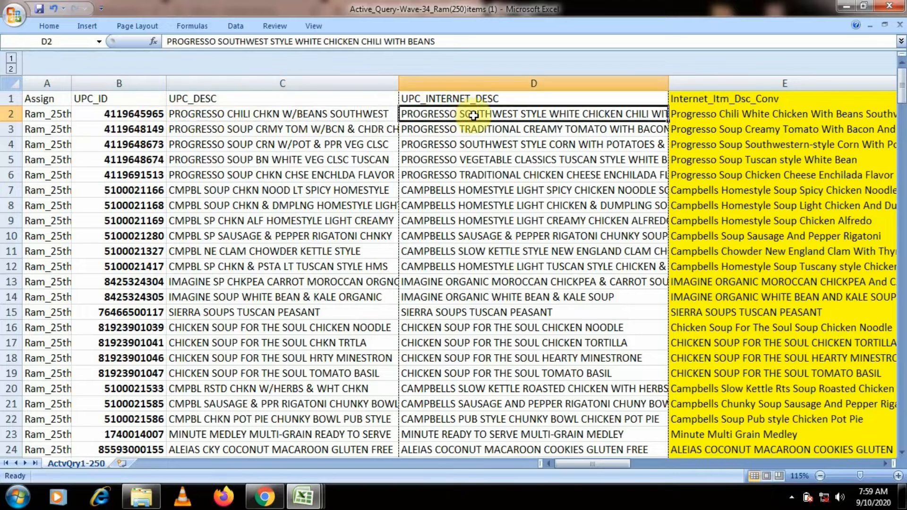
key("Right")
key("Right")
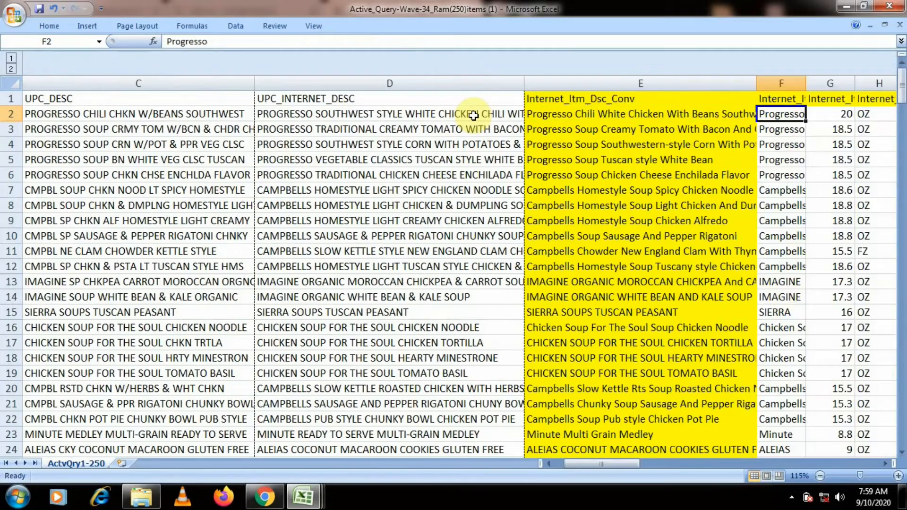
key("Right")
key("Right")
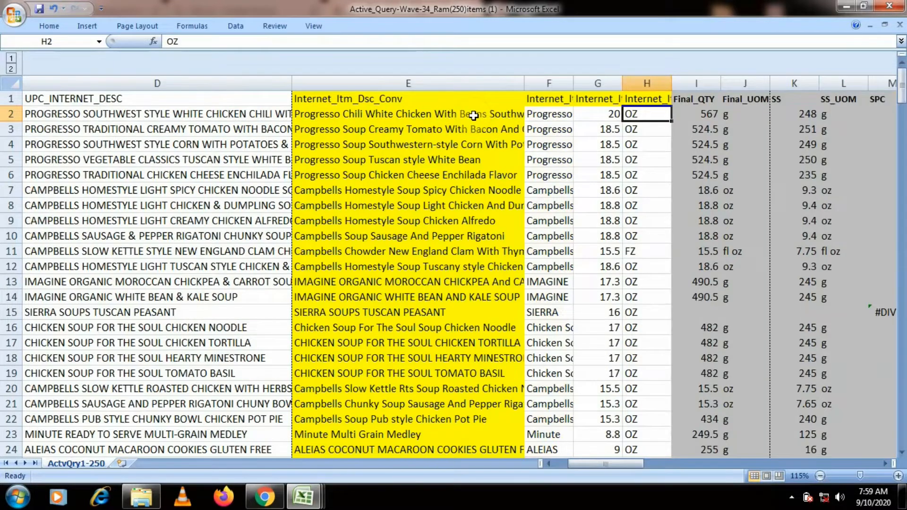
Examine the final quantity, serving size, their units and the SPC value for the first product in row 2
key("Right")
key("Right")
key("Right")
key("Right")
key("Right")
key("Right")
key("Right")
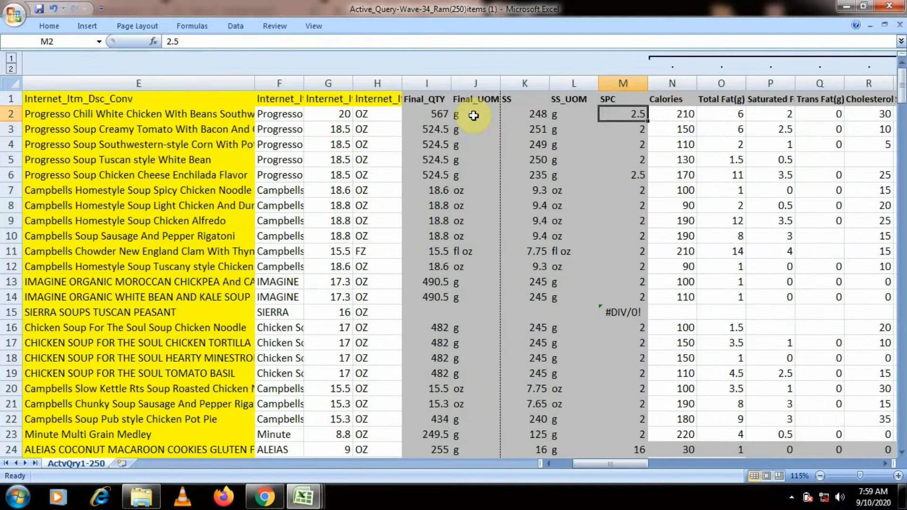
Examine the first product's nutrition values in row 2, from Calories through the Vitamin E column
key("Right")
key("Right")
key("Right")
key("Right")
key("Right")
key("Right")
key("Right")
key("Right")
key("Right")
key("Right")
key("Right")
key("Right")
key("Right")
key("Right")
key("Right")
key("Right")
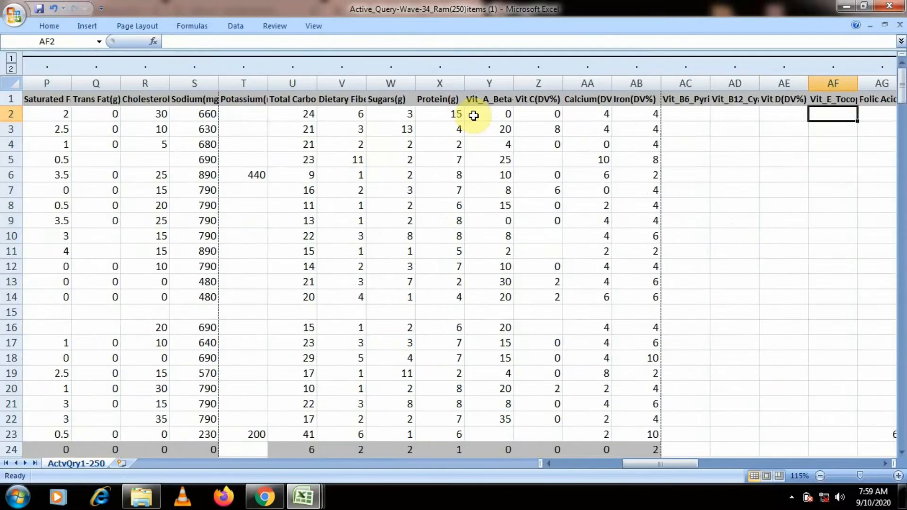
Go back over the row 2 nutrition values to the SS_UOM column
key("Left")
key("Left")
key("Left")
key("Left")
key("Left")
key("Left")
key("Left")
key("Left")
key("Left")
key("Left")
key("Left")
key("Left")
key("Left")
key("Left")
key("Left")
key("Left")
key("Left")
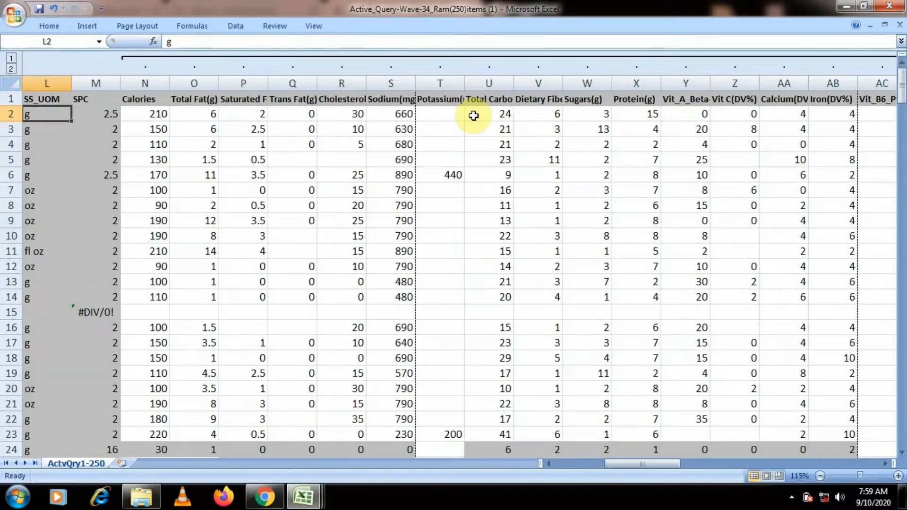
Examine the first product's nutrition values in row 2, from Calories through the Magnesium column
key("Right")
key("Right")
key("Right")
key("Right")
key("Right")
key("Right")
key("Right")
key("Right")
key("Right")
key("Right")
key("Right")
key("Right")
key("Right")
key("Right")
key("Right")
key("Right")
key("Right")
key("Right")
key("Right")
key("Right")
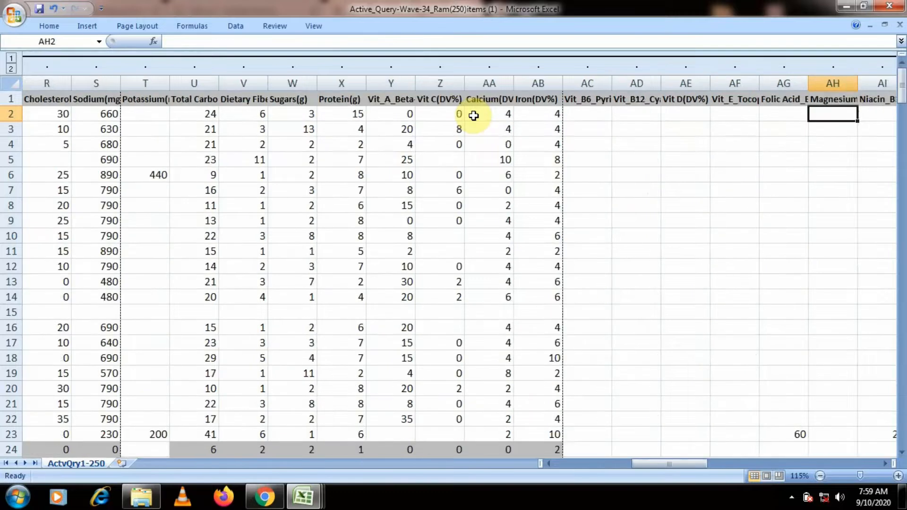
Examine the remaining mineral, Issues, Remark, Comment, Source, group and category columns for the first product in row 2
key("Right")
key("Right")
key("Right")
key("Right")
key("Right")
key("Left")
key("Left")
key("Left")
key("Left")
key("Left")
key("Left")
key("Left")
key("Left")
key("Left")
key("Left")
key("Left")
key("Left")
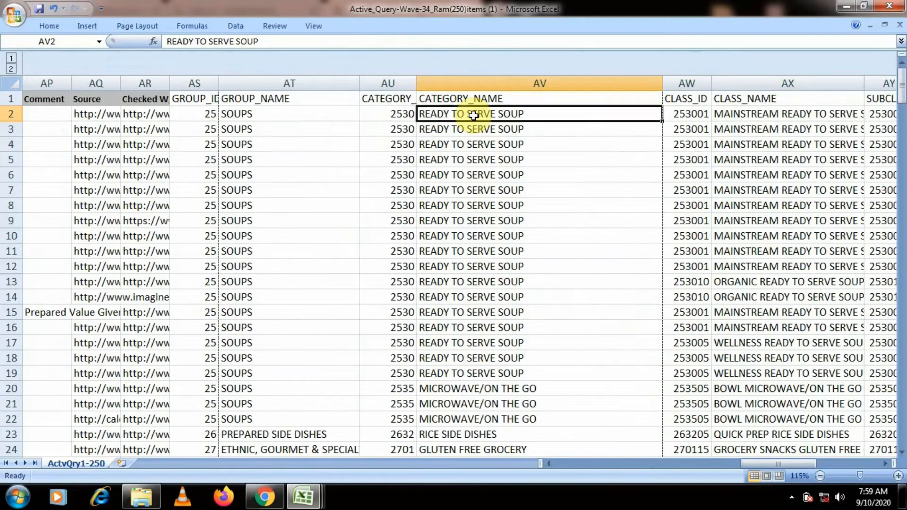
key("Right")
key("Right")
key("Right")
key("Right")
key("Right")
key("Right")
key("Right")
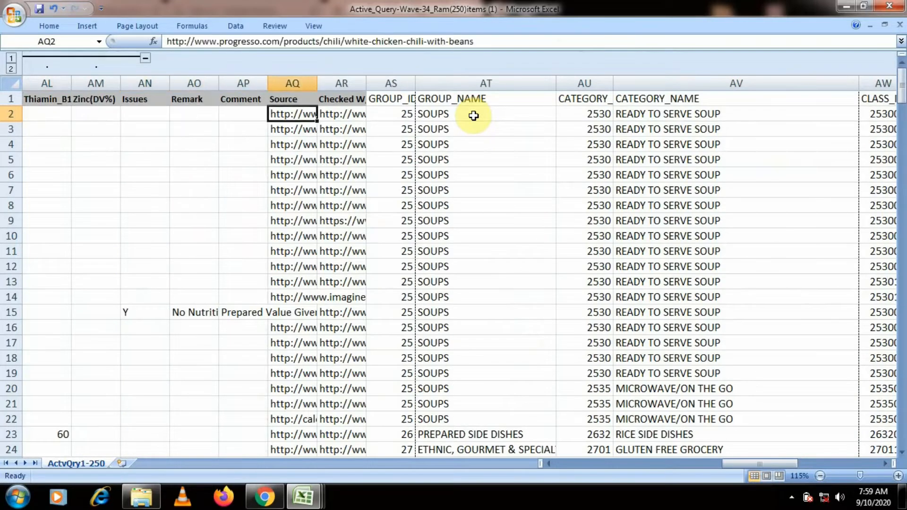
key("Right")
key("Right")
key("Right")
key("Right")
key("Right")
key("Right")
key("Right")
key("Right")
key("Right")
key("Right")
Go back across row 2 past the nutrition and quantity values to the UPC_DESC column
key("Left")
key("Left")
key("Left")
key("Left")
key("Left")
key("Left")
key("Left")
key("Left")
key("Left")
key("Left")
key("Left")
key("Left")
key("Left")
key("Left")
key("Left")
key("Left")
key("Left")
key("Left")
key("Left")
key("Left")
key("Left")
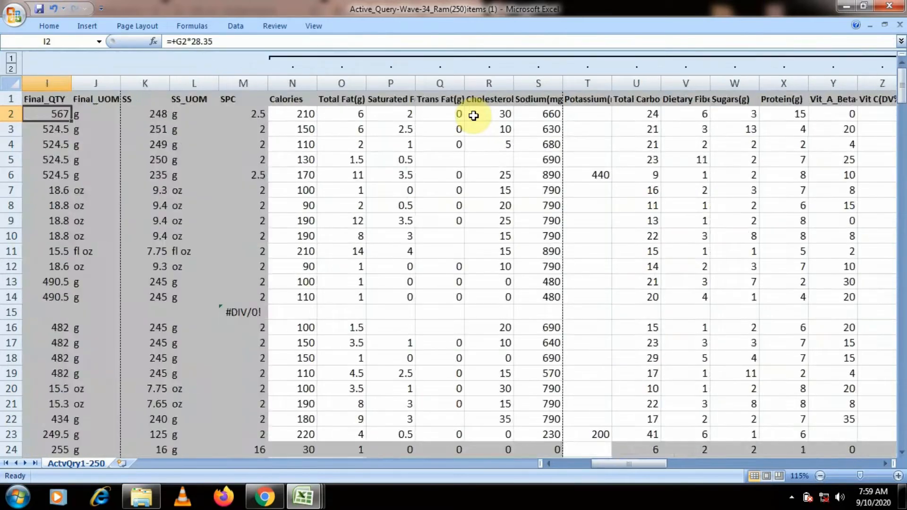
key("Left")
key("Left")
key("Left")
key("Right")
key("Right")
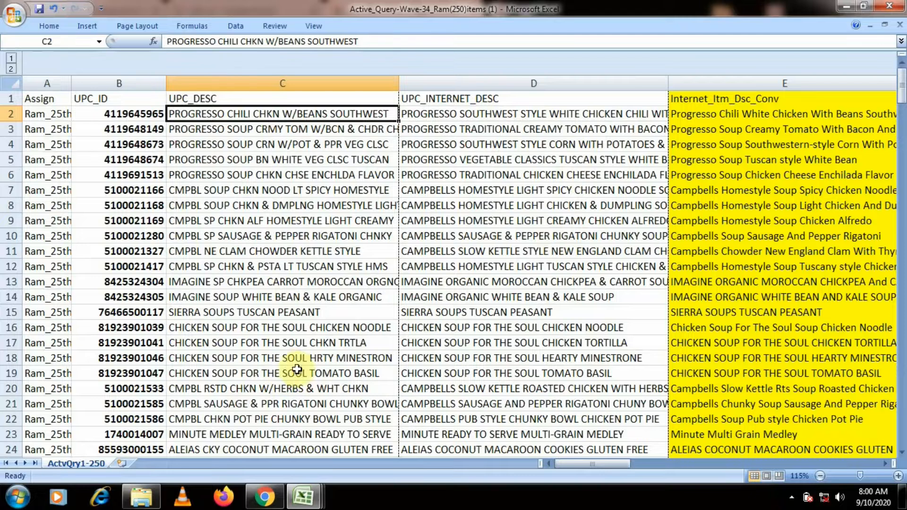
Hide the UPC_DESC column
left_click(299, 344)
left_click_drag(301, 356, 302, 385)
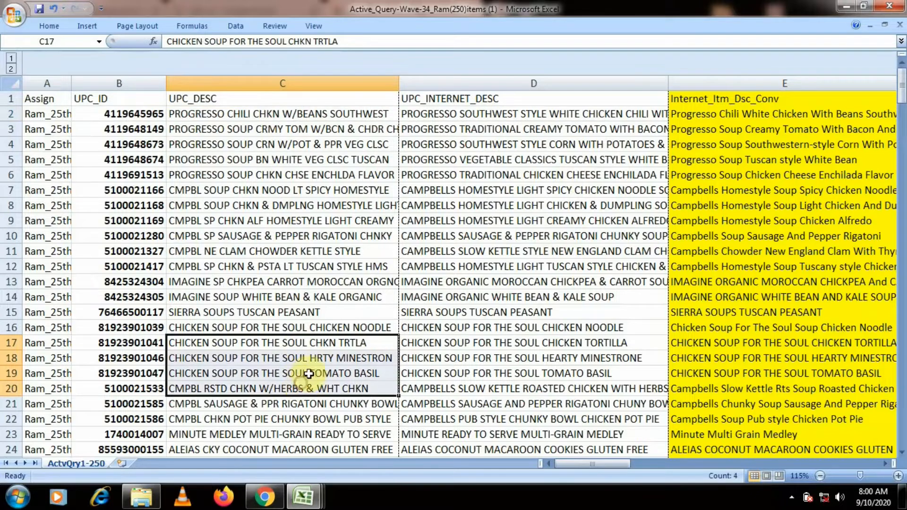
left_click(348, 345)
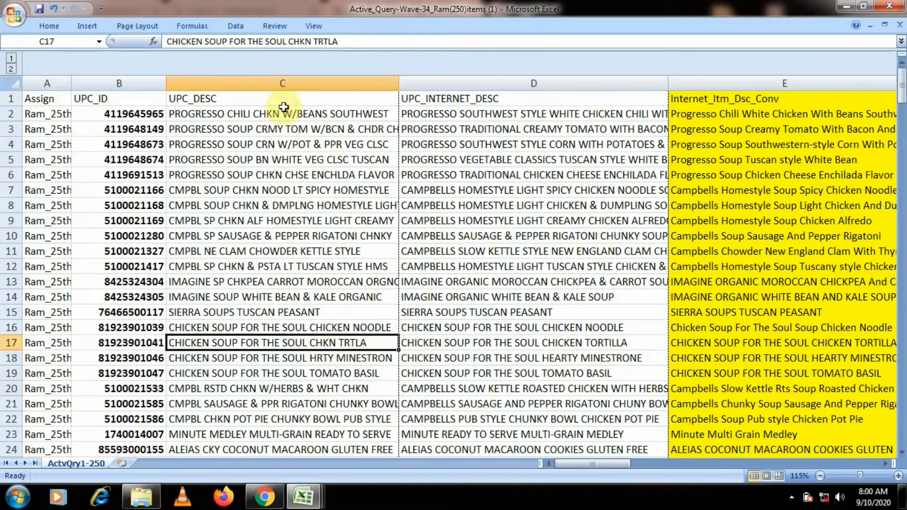
left_click(282, 84)
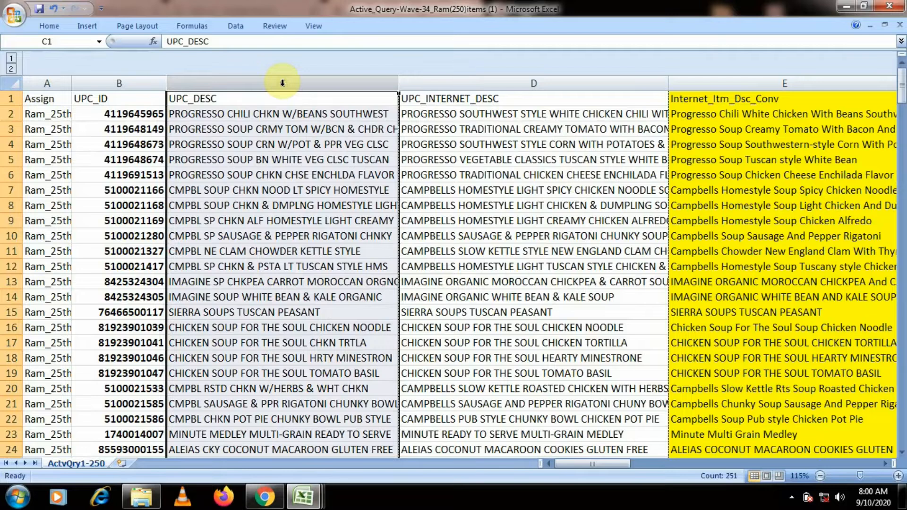
right_click(317, 84)
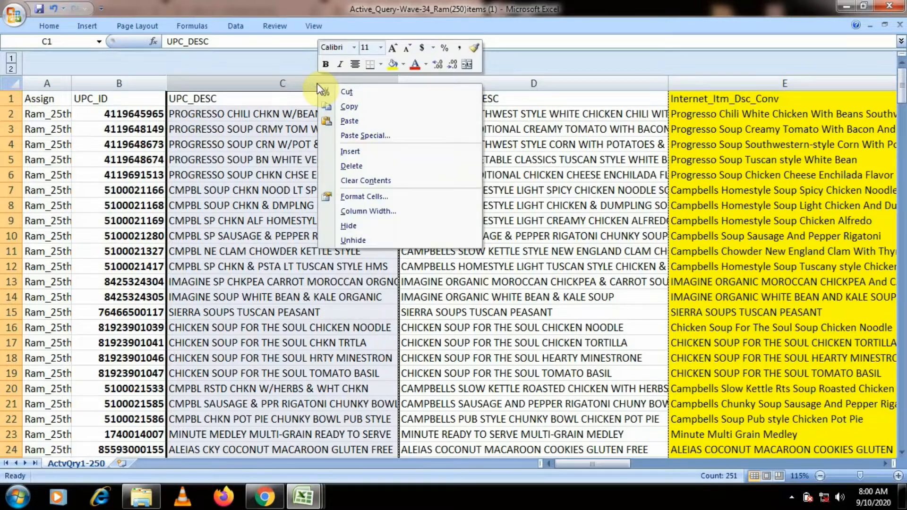
left_click(345, 224)
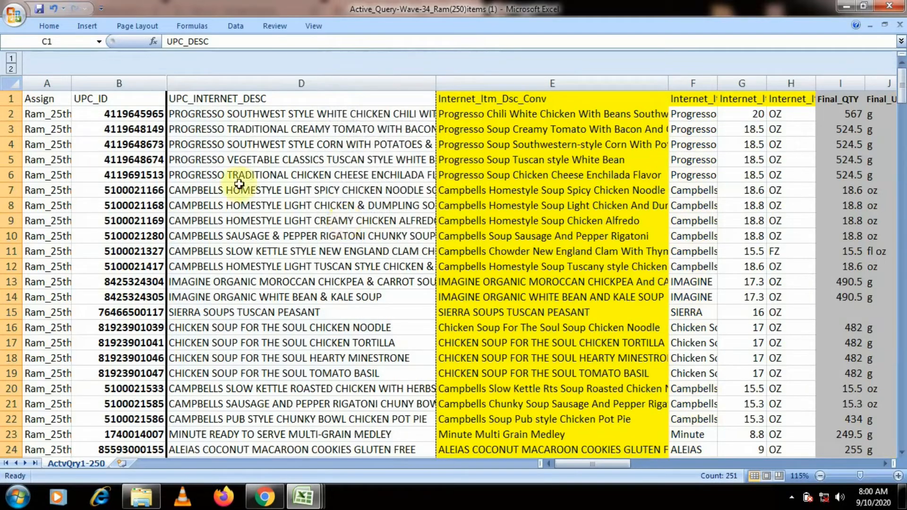
Try to unhide column C with only the UPC_INTERNET_DESC column selected
left_click(156, 123)
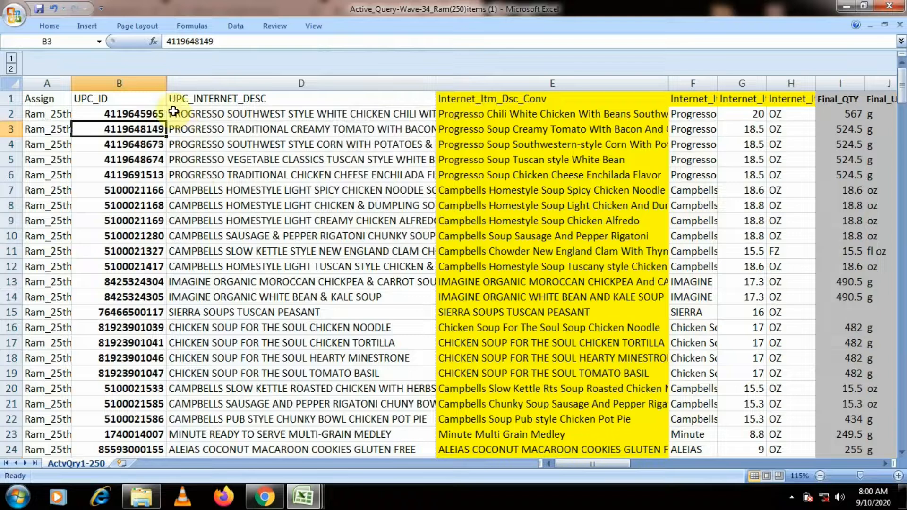
left_click_drag(156, 83, 183, 81)
left_click(183, 81)
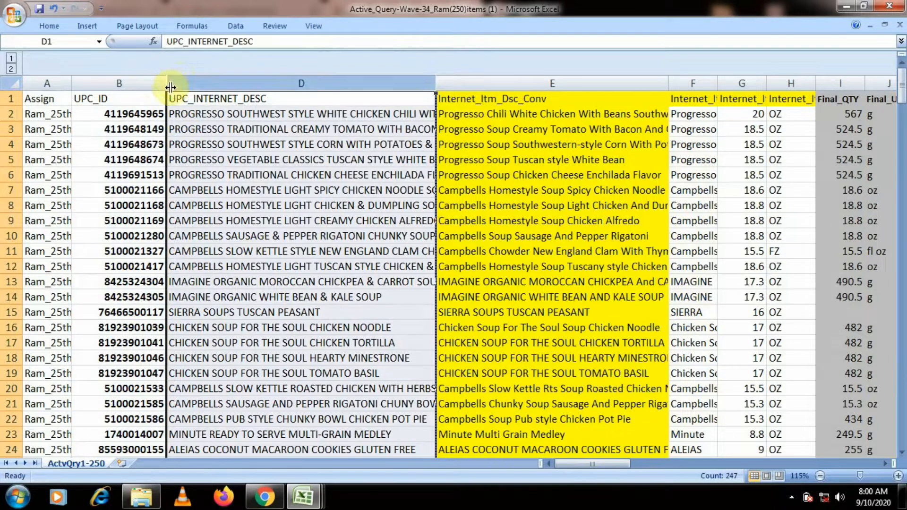
right_click(177, 84)
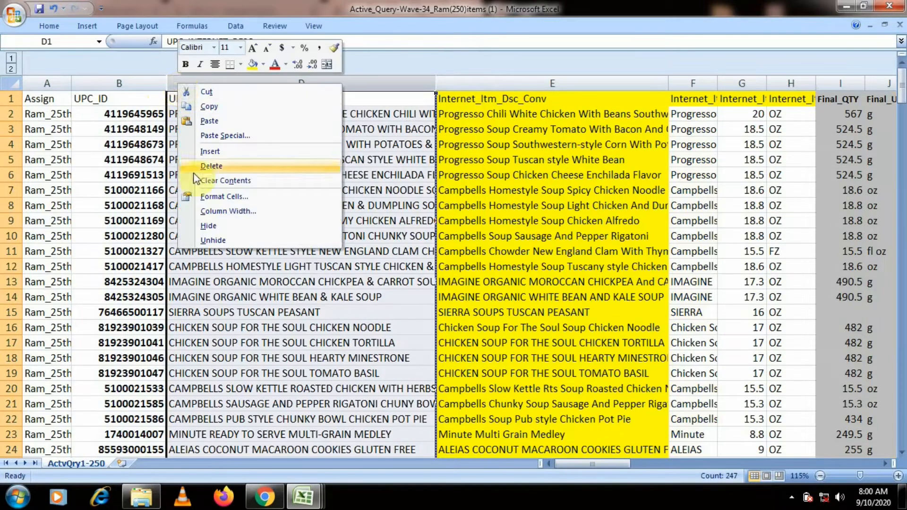
left_click(206, 241)
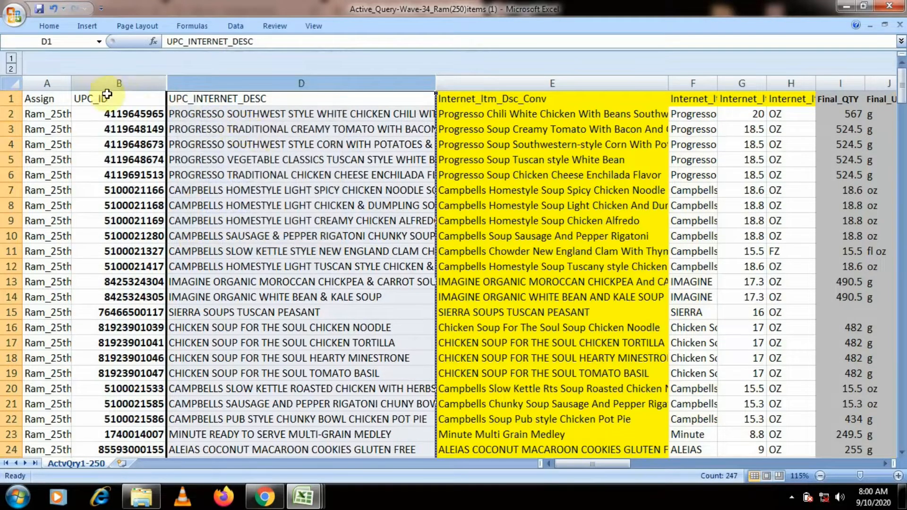
Unhide the UPC_DESC column by selecting both neighbouring columns, UPC_ID and UPC_INTERNET_DESC
left_click_drag(150, 83, 185, 83)
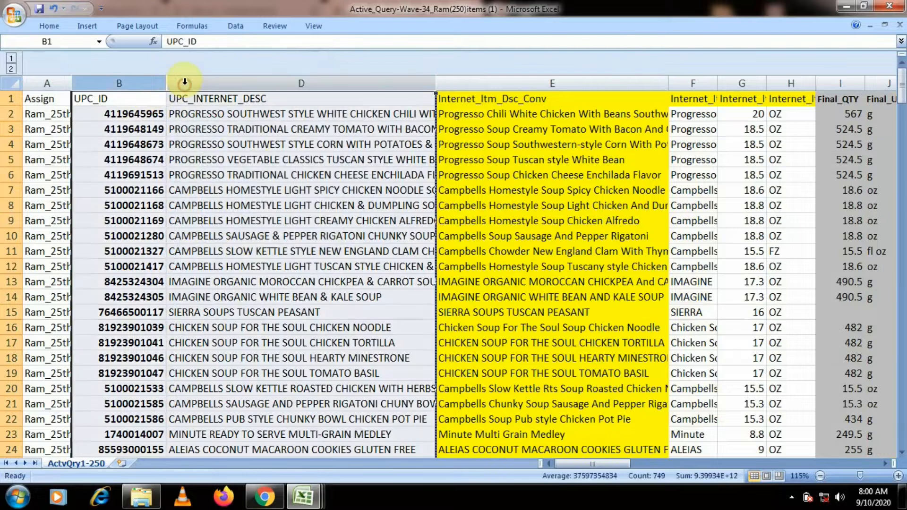
right_click(185, 85)
left_click(225, 237)
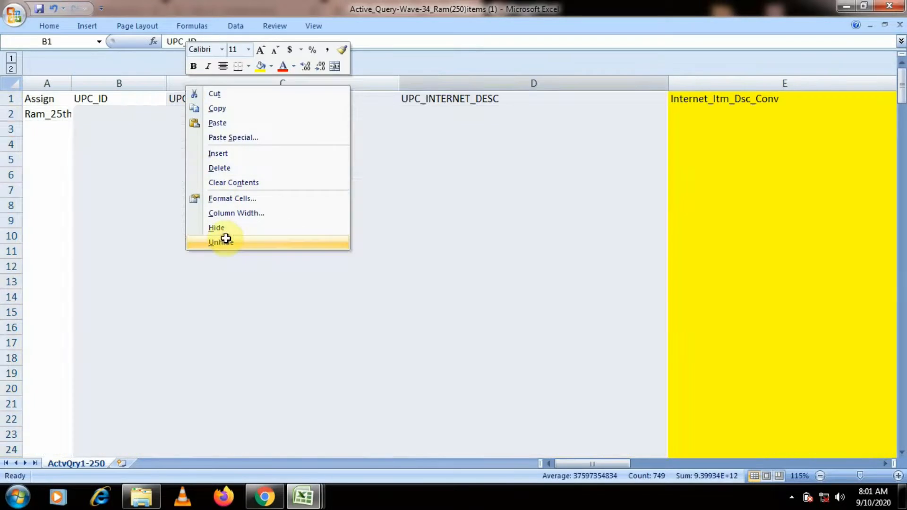
left_click(236, 170)
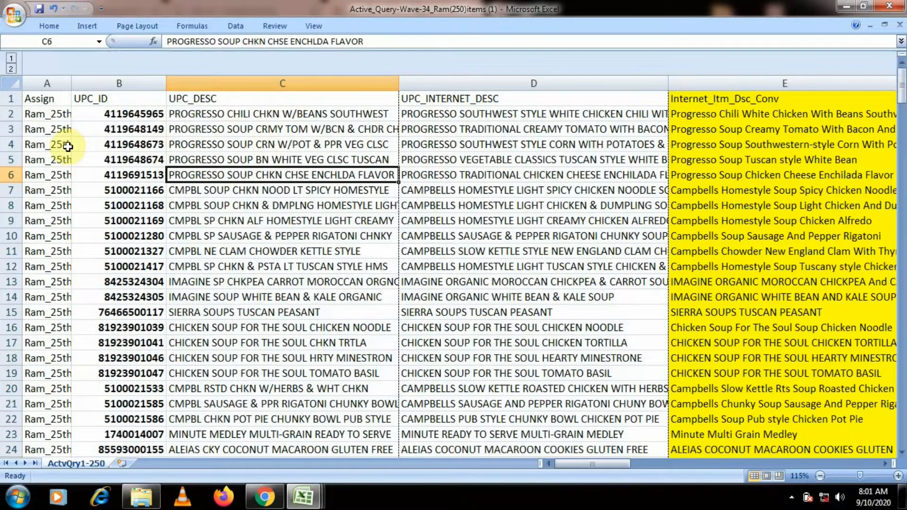
Hide rows 5 to 9 of the product worksheet
left_click_drag(11, 159, 12, 221)
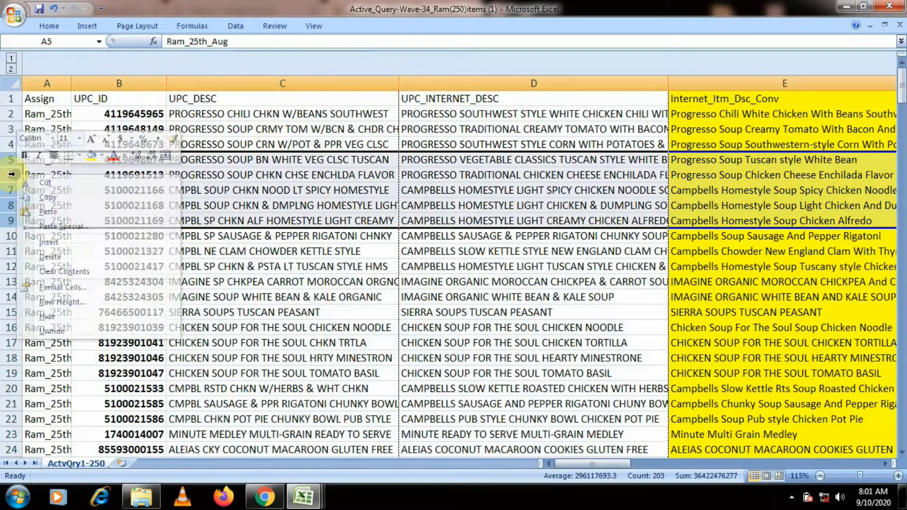
right_click(15, 174)
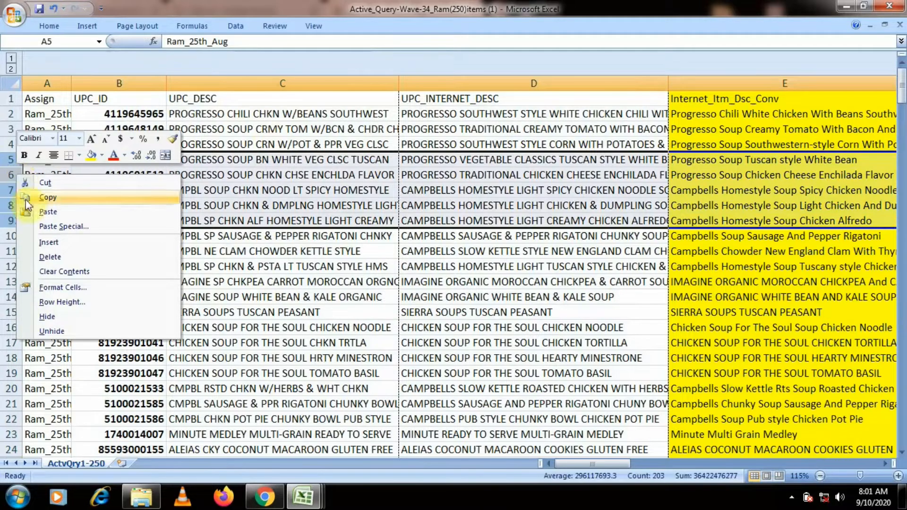
left_click(49, 318)
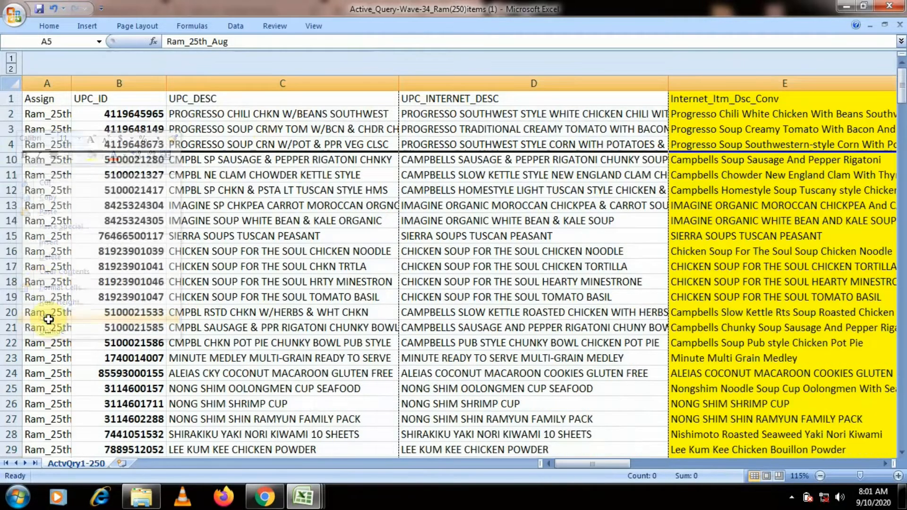
Check the row sequence in the Assign column around the hidden rows between rows 4 and 10
left_click(62, 141)
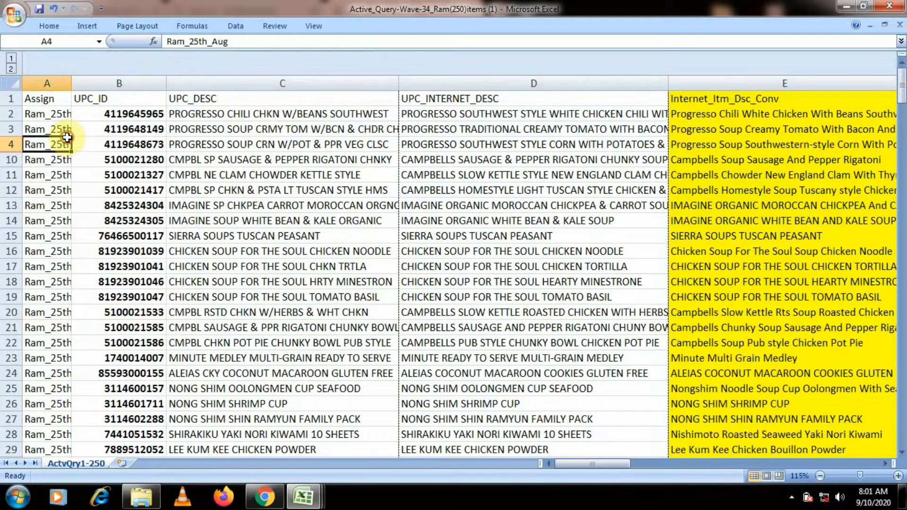
key("Down")
key("Down")
key("Down")
key("Down")
key("Down")
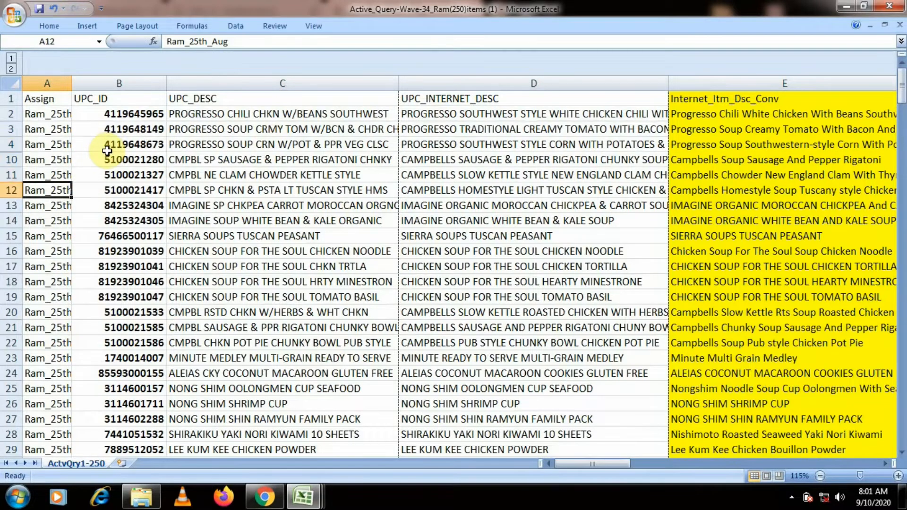
key("Up")
key("ctrl+Home")
scroll(118, 163, "down", 2)
scroll(123, 168, "up", 2)
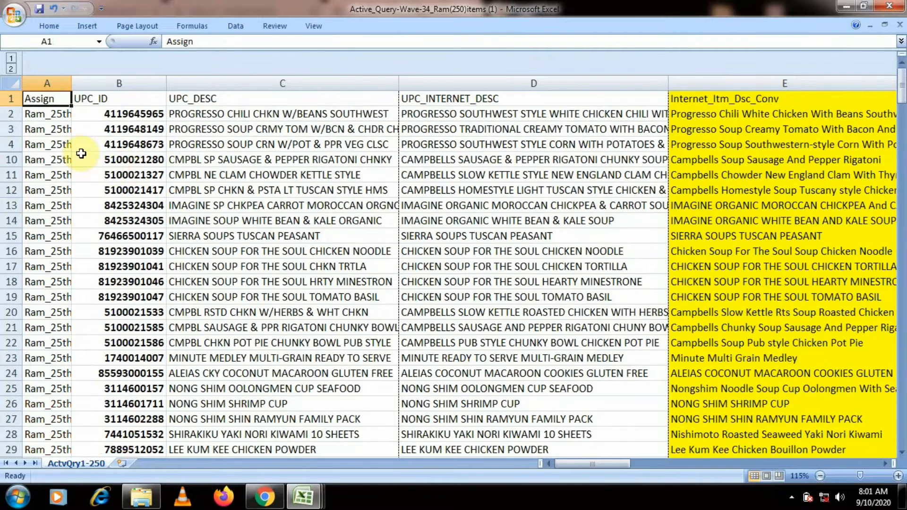
Unhide the rows between rows 4 and 10 by selecting both of these rows
left_click_drag(12, 147, 11, 161)
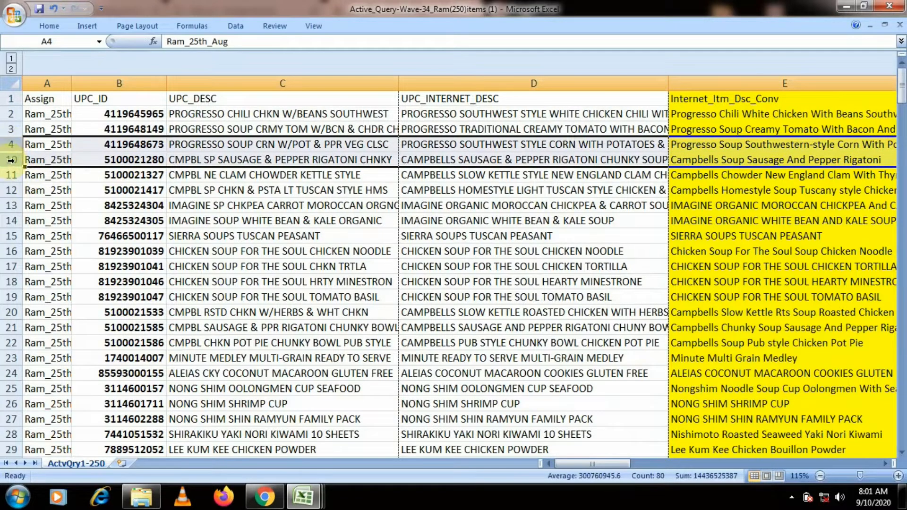
right_click(13, 144)
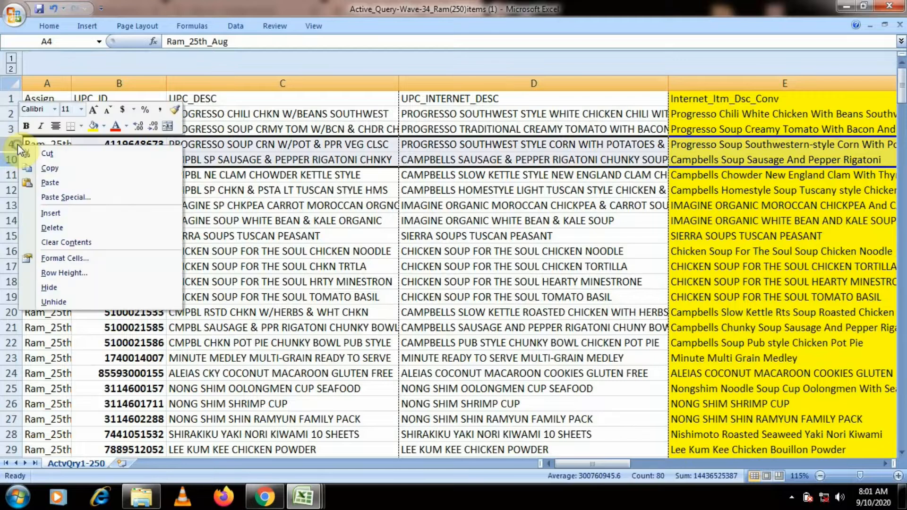
left_click(49, 303)
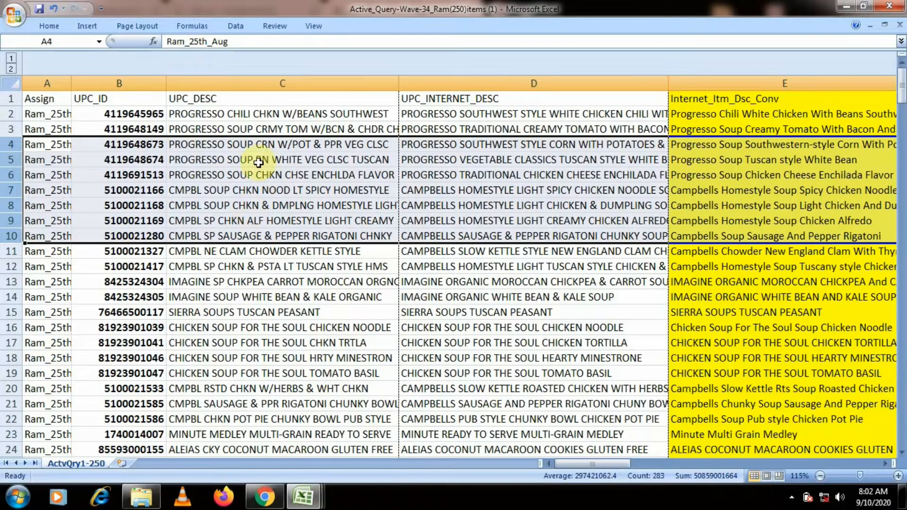
Examine the description, brand, package size, unit and final quantity columns in the first two product rows
left_click(267, 126)
key("Right")
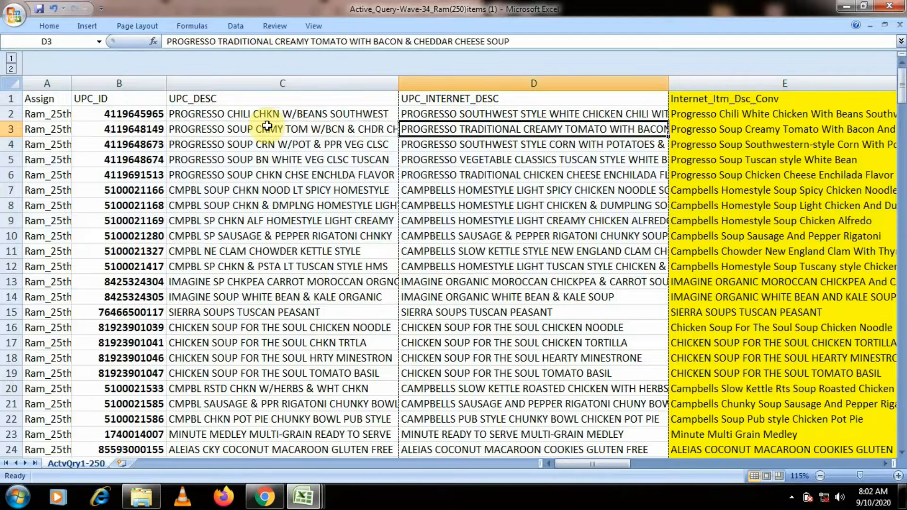
key("Right")
key("Right")
key("Right")
key("Right")
key("Right")
key("Right")
key("Up")
key("Left")
key("Left")
key("Left")
key("Left")
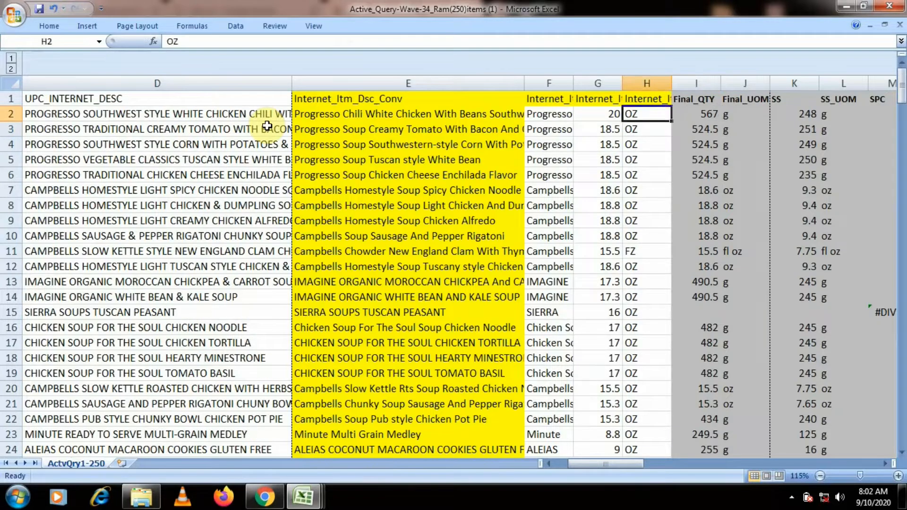
key("Right")
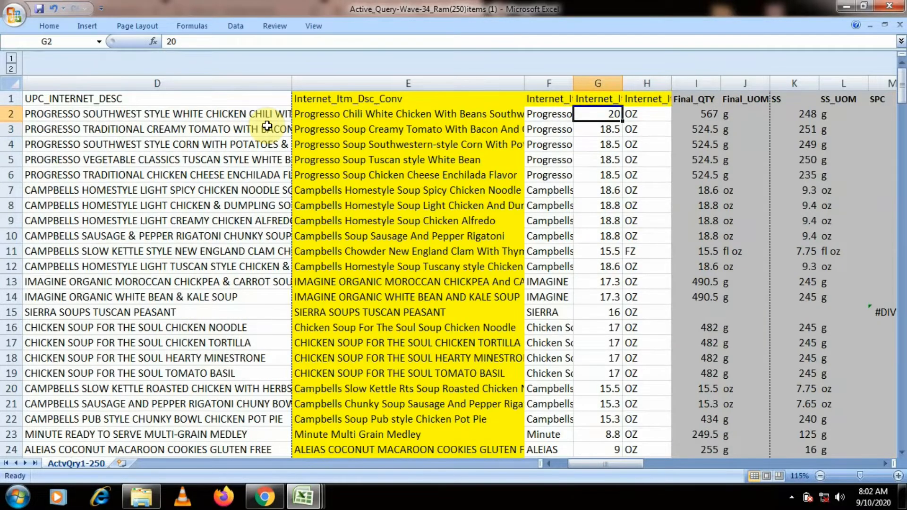
key("Left")
key("ctrl+Left")
key("Right")
key("ctrl+Right")
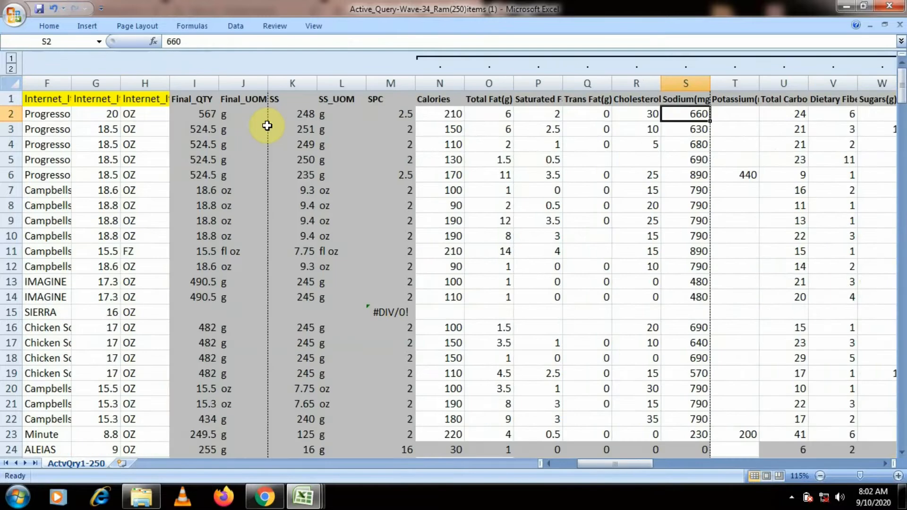
Examine the first product's Calories, fat, cholesterol and sodium values in row 2
key("Left")
key("Left")
key("Left")
key("Left")
key("Left")
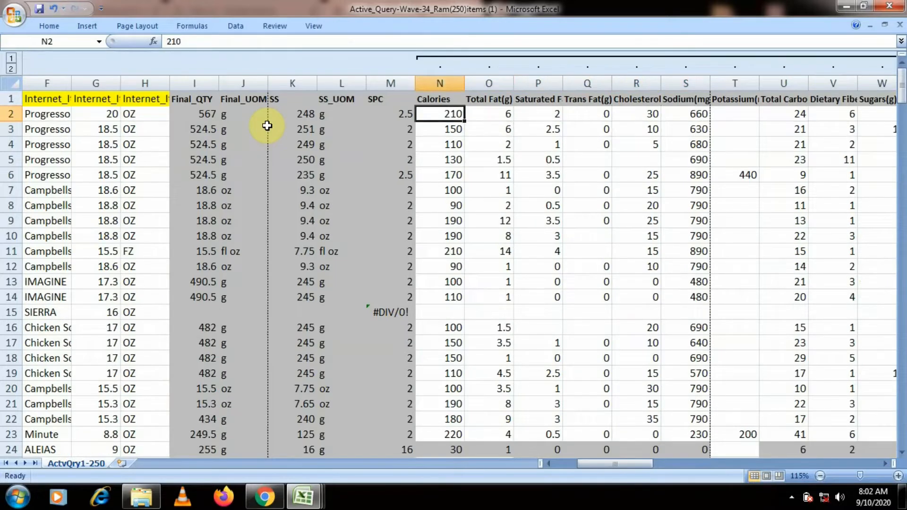
key("Right")
key("Right")
key("Right")
key("Right")
key("Right")
key("Right")
key("Right")
key("Right")
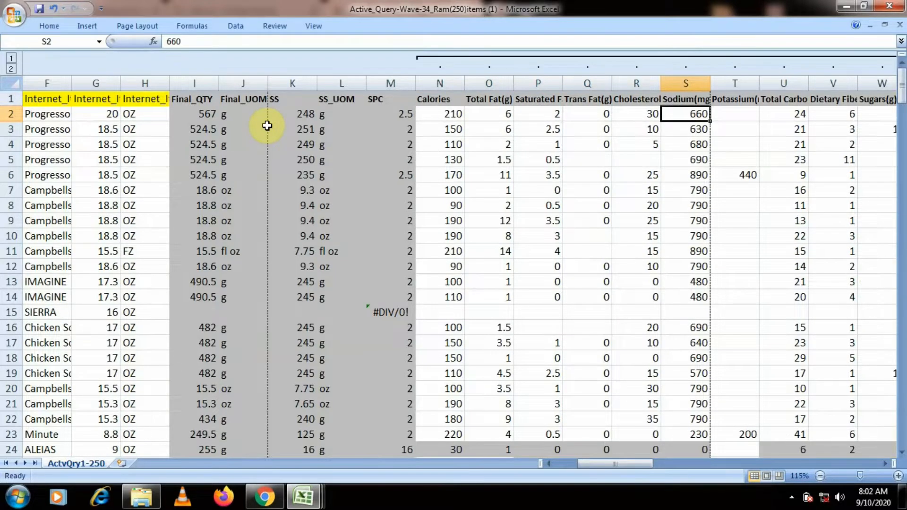
Examine the first product's row 2 nutrition columns from Potassium through Thiamin
key("Right")
key("Right")
key("Right")
key("Right")
key("Right")
key("Right")
key("Right")
key("Right")
key("Right")
key("Right")
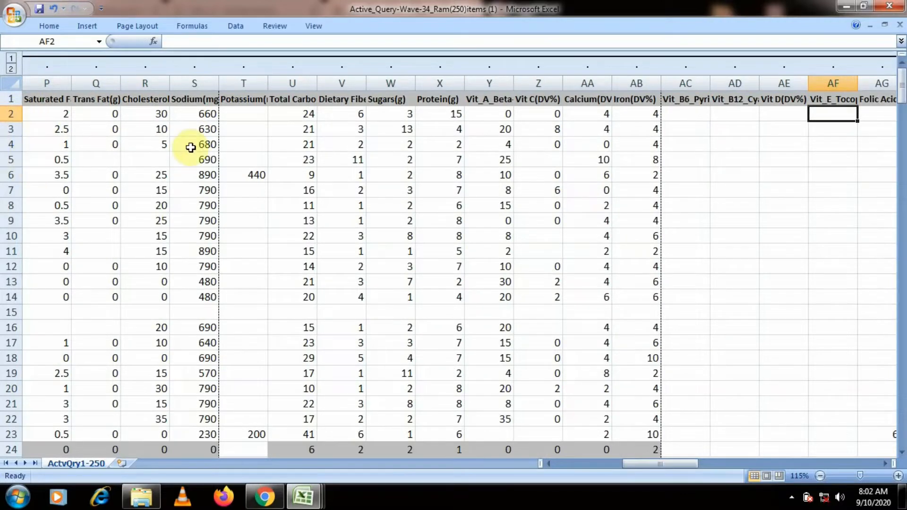
key("Right")
key("Right")
key("Right")
key("Right")
key("Right")
key("Right")
key("Right")
key("Right")
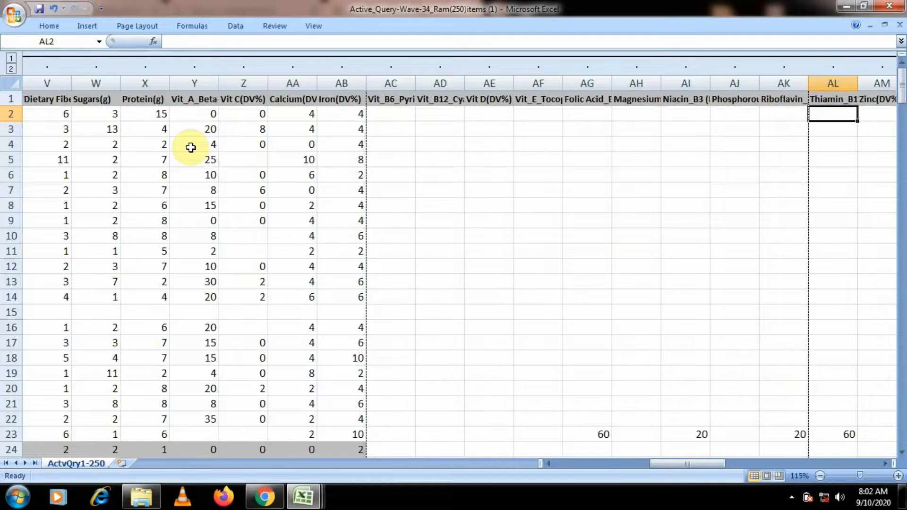
Examine the first product's row 2 columns from Zinc through the source, group, category and class fields to SUBSUBCLASS_NAME
key("Right")
key("Right")
key("Right")
key("Right")
key("Right")
key("Right")
key("Right")
key("Right")
key("Right")
key("Right")
key("Right")
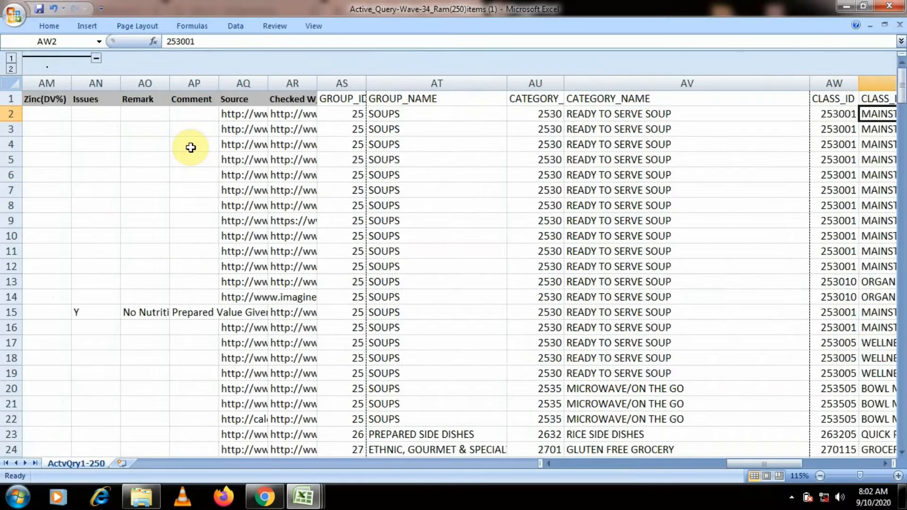
key("Right")
key("Right")
key("Right")
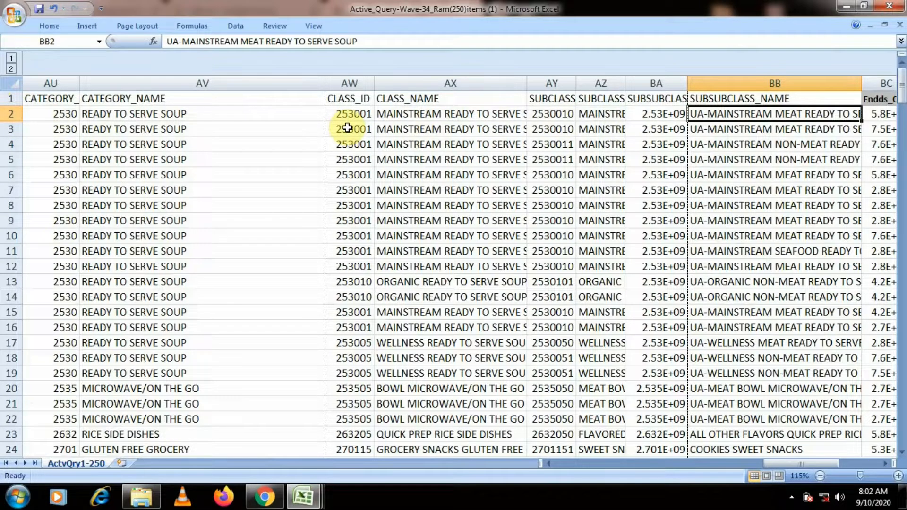
Review row 2's classification fields backward from SUBSUBCLASS_NAME to CATEGORY_NAME
key("Left")
key("Left")
key("Left")
key("Left")
key("Left")
key("Left")
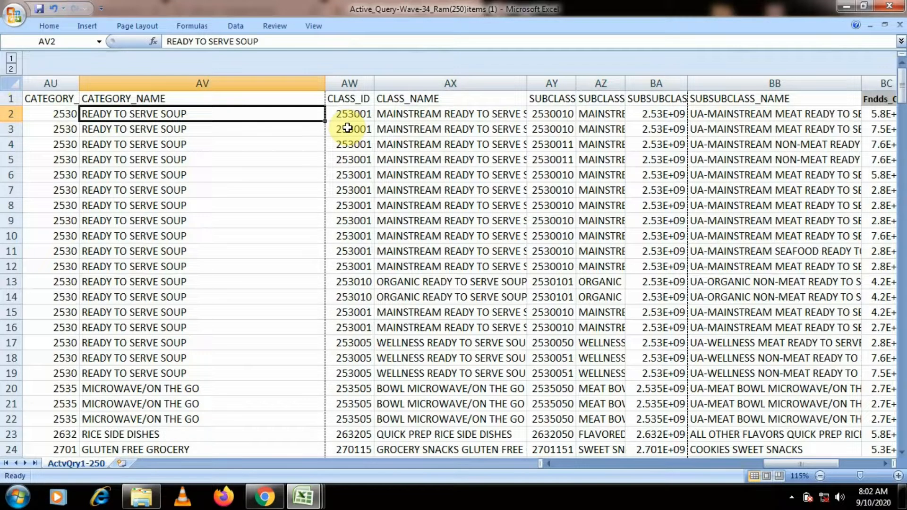
Return along row 2 from CATEGORY_NAME to the Assign column's cell A2
key("Left")
key("Left")
key("Left")
key("Left")
key("Left")
key("Left")
key("Left")
key("Left")
key("Left")
key("Left")
key("Left")
key("Left")
key("Left")
key("Left")
key("Left")
key("Left")
key("Left")
key("Left")
key("Left")
key("Left")
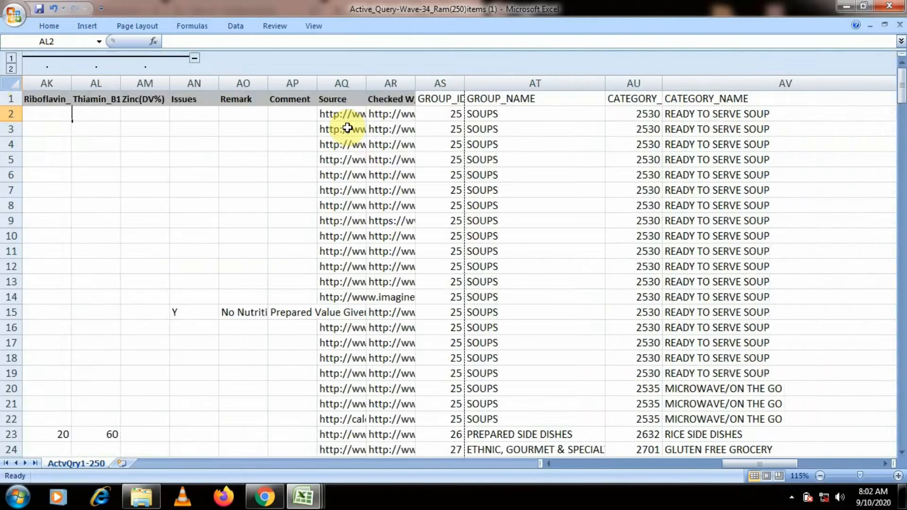
key("Left")
key("Left")
key("Left")
key("Left")
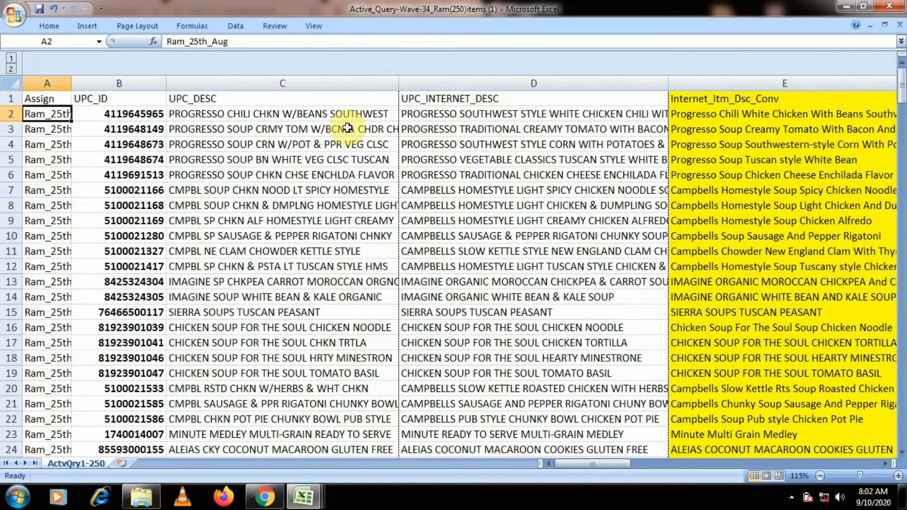
Look through the product list down the Assign column from row 2 to row 111
key("Down")
key("Down")
key("Down")
key("Down")
key("Down")
key("Down")
key("Down")
key("Down")
key("Down")
key("Down")
key("Down")
key("Down")
key("Down")
key("Down")
key("Down")
key("Down")
key("Down")
key("Down")
key("Down")
key("Down")
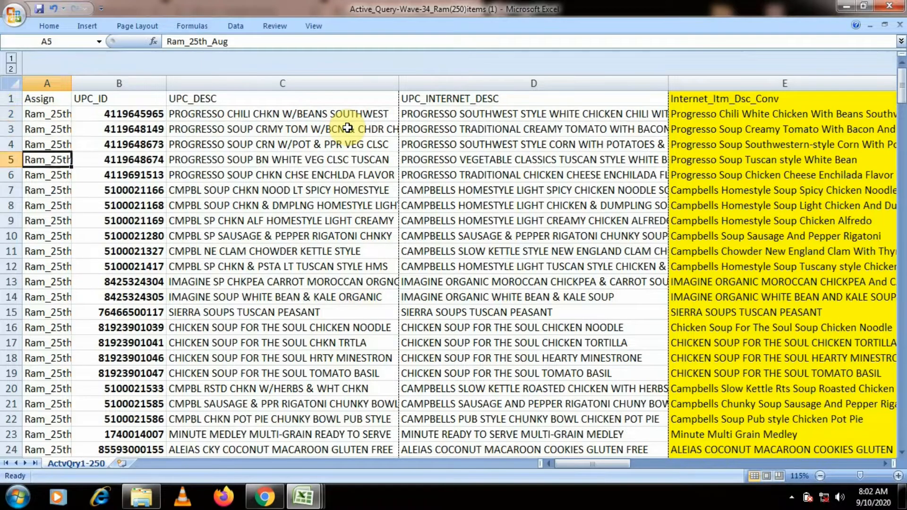
key("Down")
key("Down")
key("Down")
key("Down")
key("Down")
key("Down")
key("Down")
key("Down")
key("Down")
key("Down")
key("Down")
key("Down")
key("Down")
key("Down")
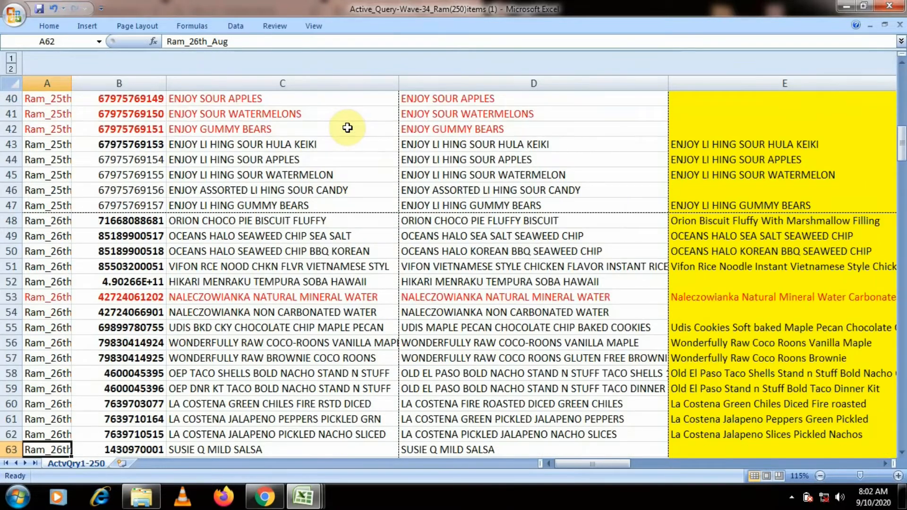
key("Down")
key("Down")
key("Down")
key("Down")
key("Down")
key("Down")
key("Down")
key("Down")
key("Down")
key("Down")
key("Down")
key("Down")
key("Down")
key("Down")
key("Down")
key("Down")
key("Down")
key("Down")
key("Down")
key("Down")
Examine the descriptions, brand, package size and units of the Dannon Oikos raspberry truffle yogurt in row 111
key("Right")
key("Right")
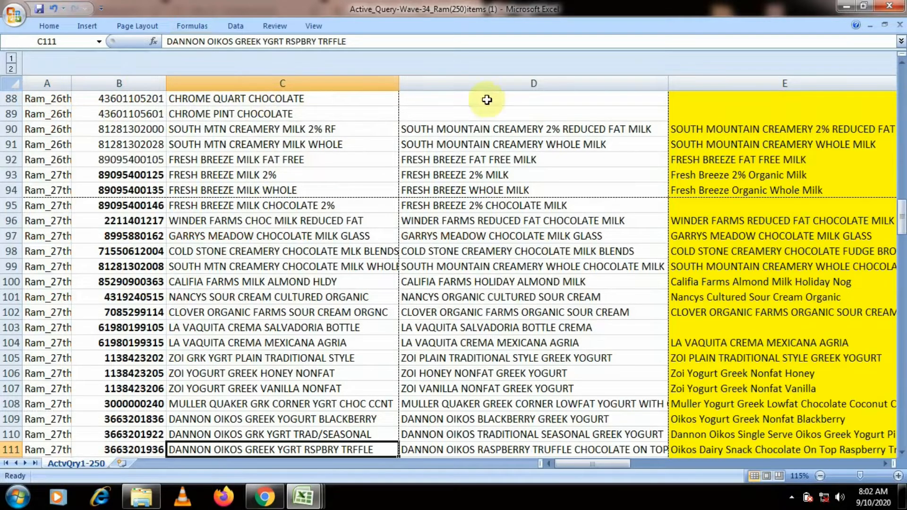
key("Right")
key("Right")
key("Right")
key("Right")
key("Right")
key("Right")
key("Right")
key("Right")
key("Right")
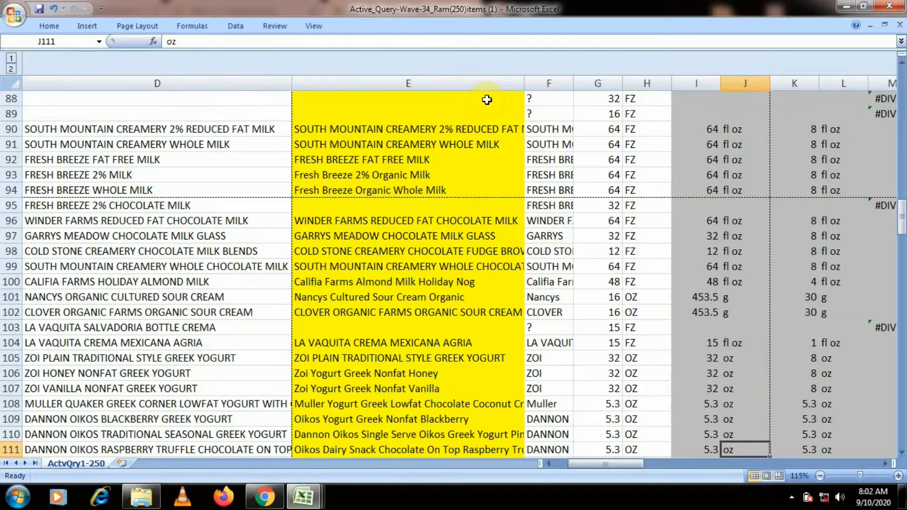
Examine the serving and nutrition values of the Dannon Oikos raspberry truffle yogurt along row 111 as far as column X
key("Right")
key("Right")
key("Right")
key("Right")
key("Right")
key("Right")
key("Right")
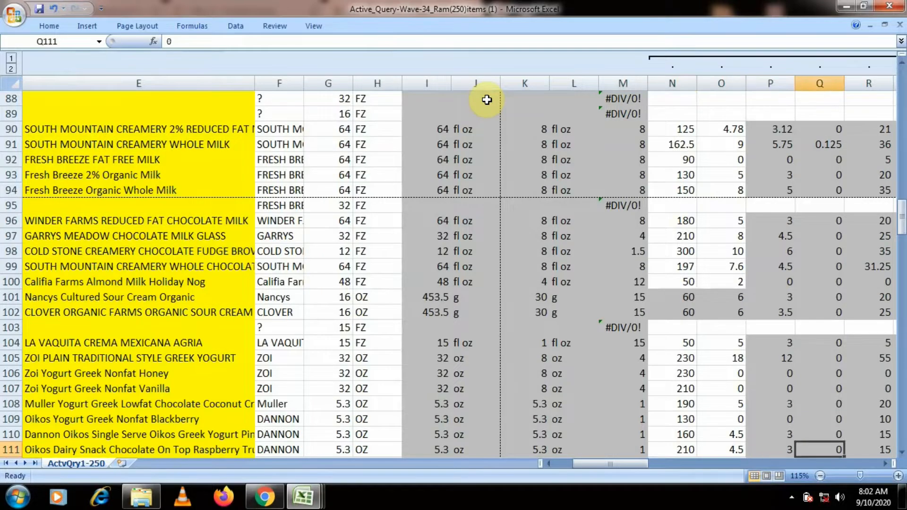
key("Right")
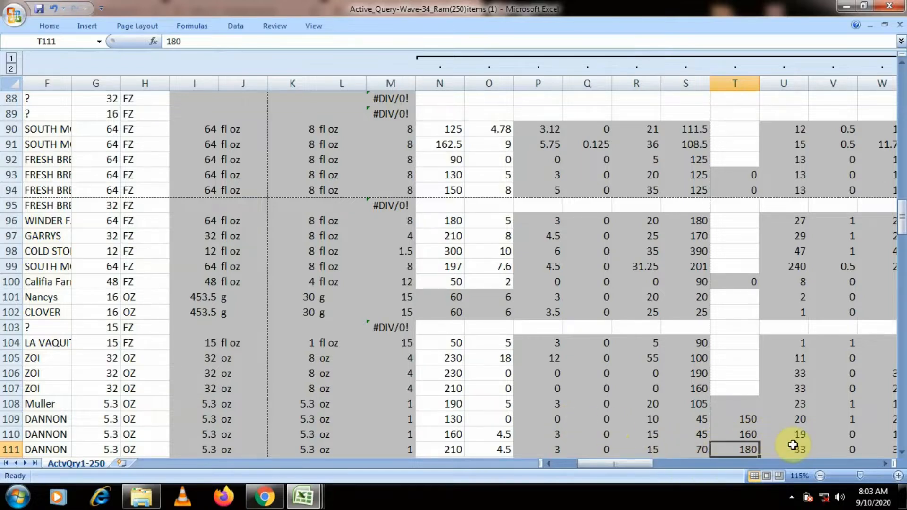
key("Right")
key("Right")
key("Right")
key("Right")
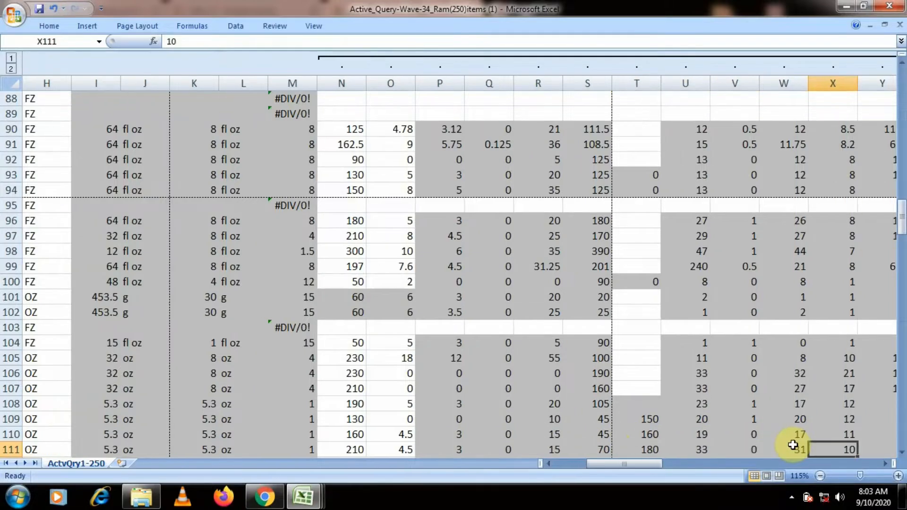
Return along row 111 to the Assign column and look back up the product list to row 24
key("Left")
key("Left")
key("Left")
key("Left")
key("Left")
key("Left")
key("Left")
key("Left")
key("Left")
key("Left")
key("Left")
key("Left")
key("Left")
key("Left")
key("Left")
key("Left")
key("Left")
key("Left")
key("Left")
key("Left")
key("Left")
key("Left")
key("Left")
key("Up")
key("Up")
key("Up")
key("Up")
key("Up")
key("Up")
key("Up")
key("Up")
key("Up")
key("Up")
key("Up")
key("Up")
key("Up")
key("Up")
key("Up")
key("Up")
key("Up")
key("Up")
key("Up")
key("Up")
key("Up")
key("Up")
key("Up")
key("Up")
key("Up")
key("Up")
key("Up")
key("Up")
key("Up")
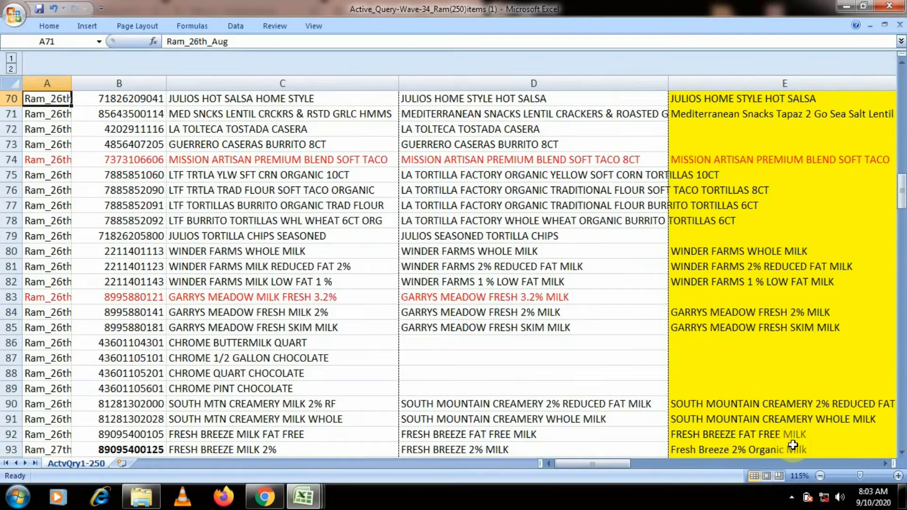
key("Up")
key("Up")
key("Up")
key("Up")
key("Up")
key("Up")
key("Up")
key("Up")
key("Up")
key("Up")
key("Up")
key("Up")
key("Up")
key("Up")
key("Up")
Go from row 24 to the head of the Assign column and select cell A2
key("shift+F10")
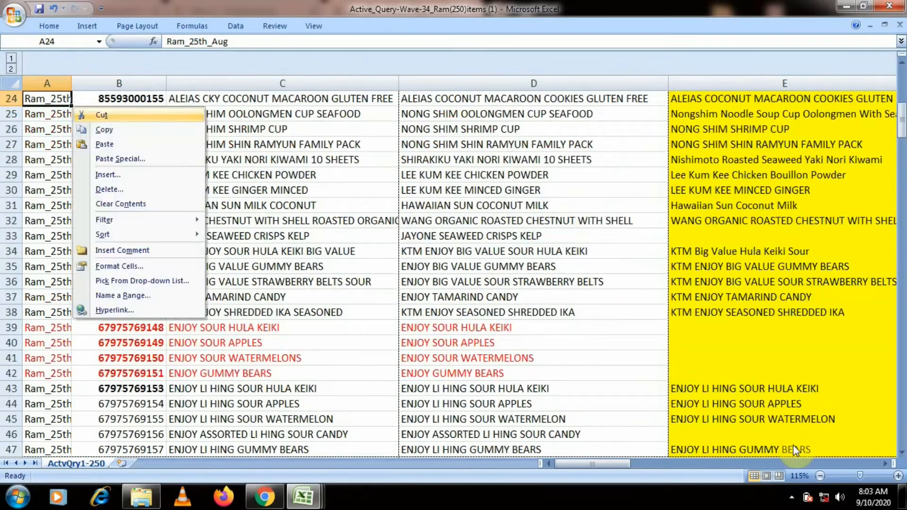
left_click(302, 189)
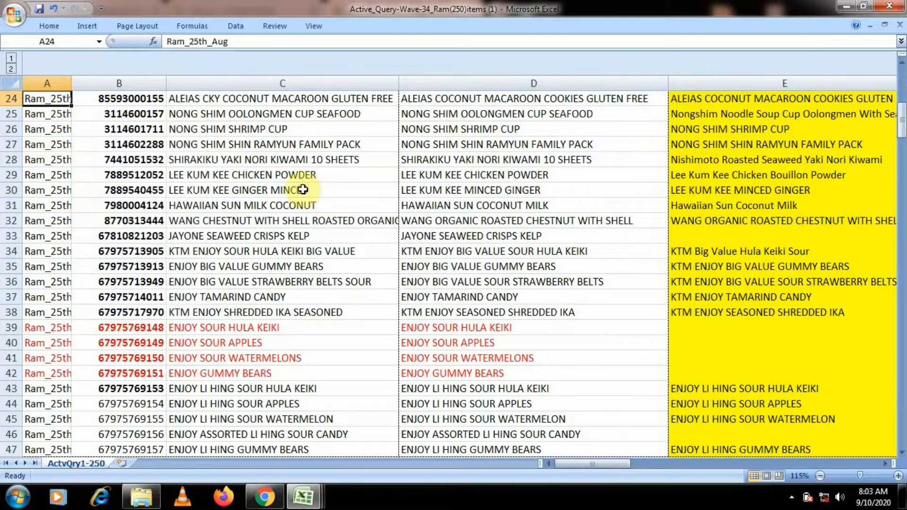
key("ctrl+Up")
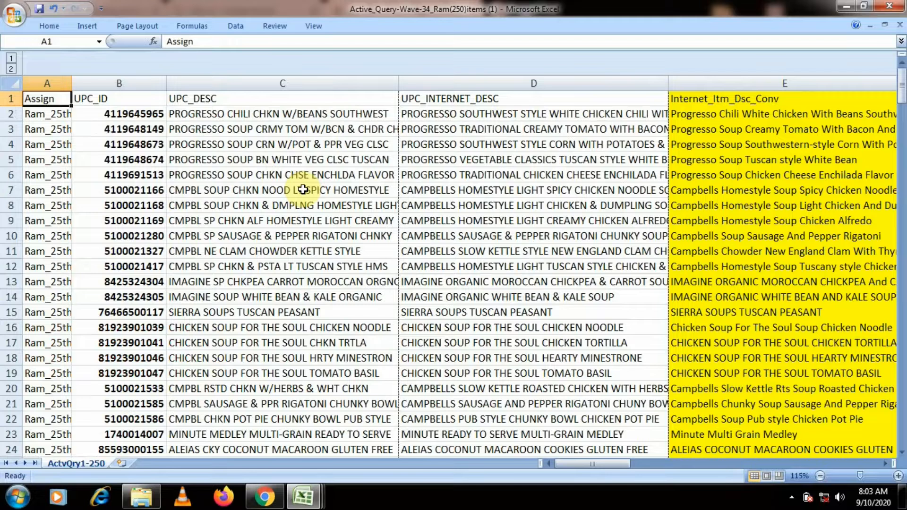
key("Down")
key("Down")
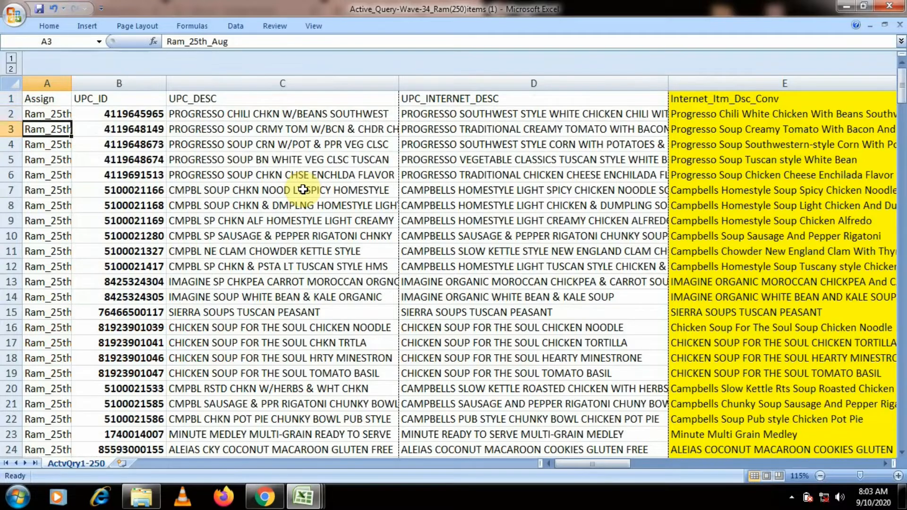
key("Up")
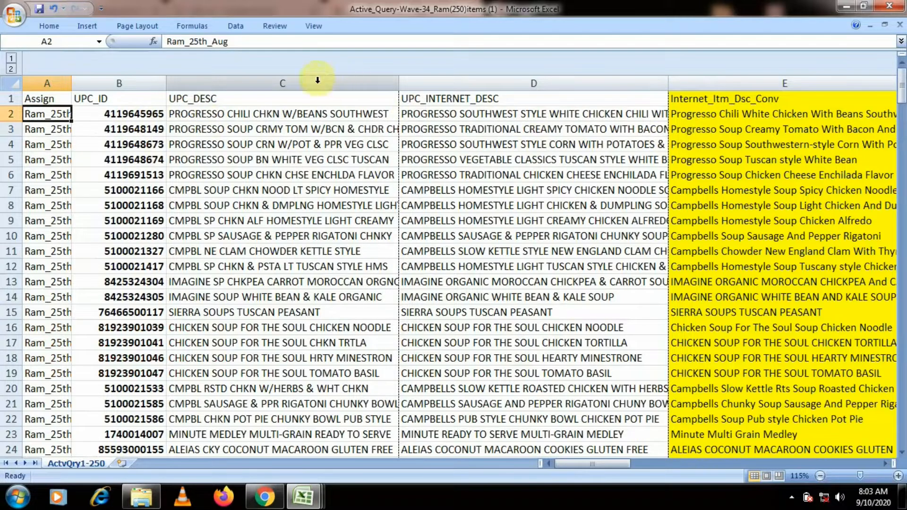
Hide the UPC_DESC and UPC_INTERNET_DESC columns, C and D
left_click(341, 83)
left_click_drag(341, 83, 444, 84)
right_click(444, 86)
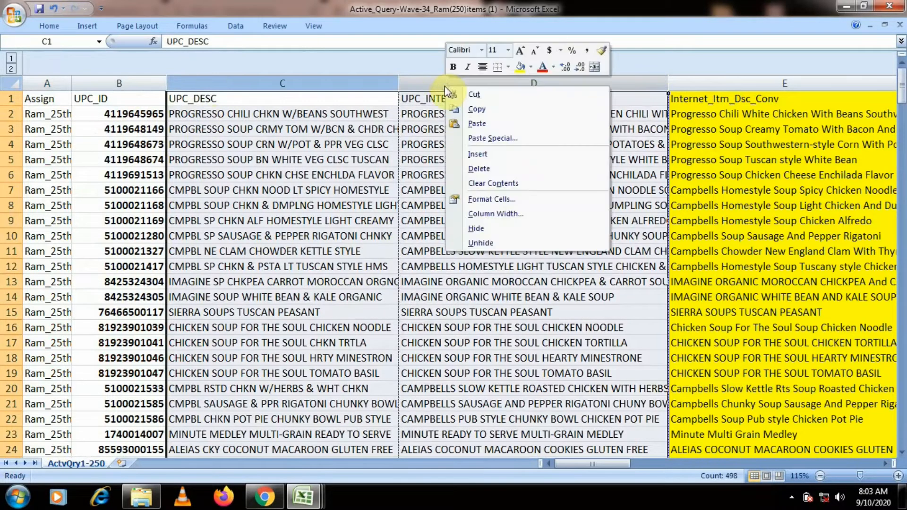
left_click(476, 228)
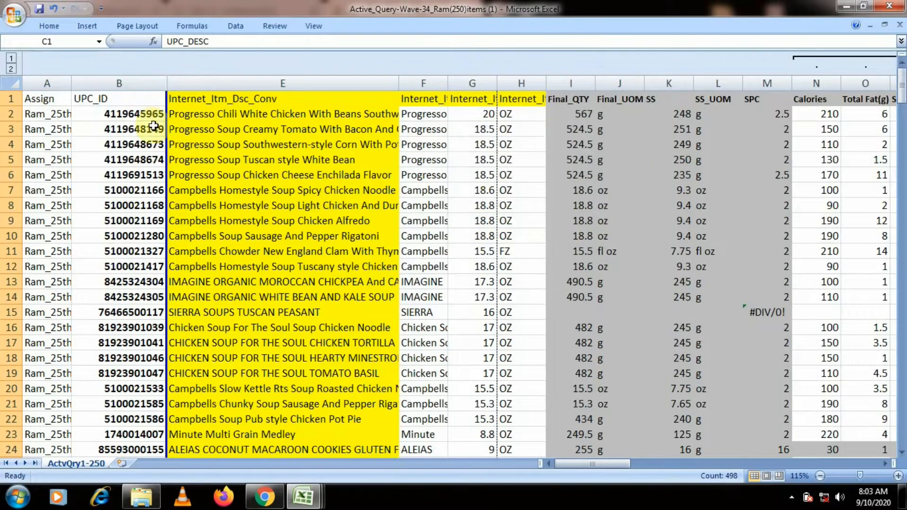
Freeze the panes at cell F2 so the header row and the columns through Internet_Itm_Dsc_Conv stay in view
left_click(251, 124)
left_click(220, 114)
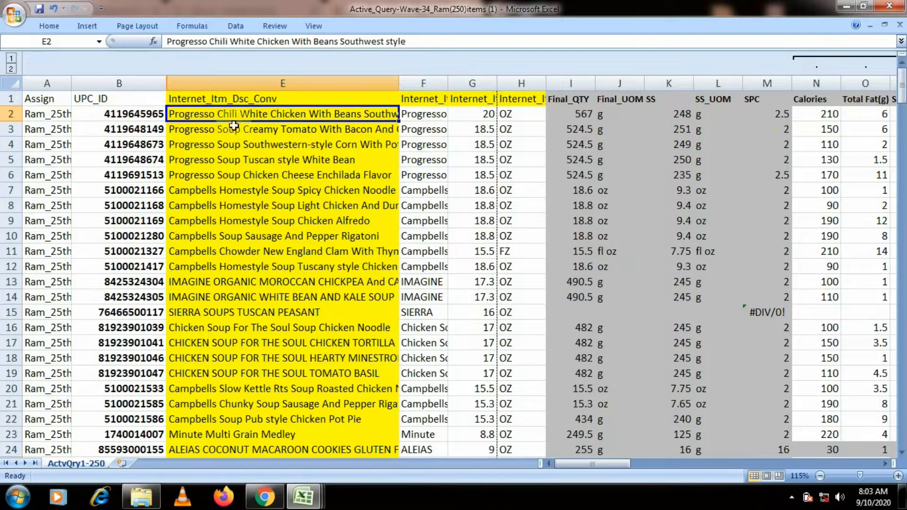
left_click(424, 114)
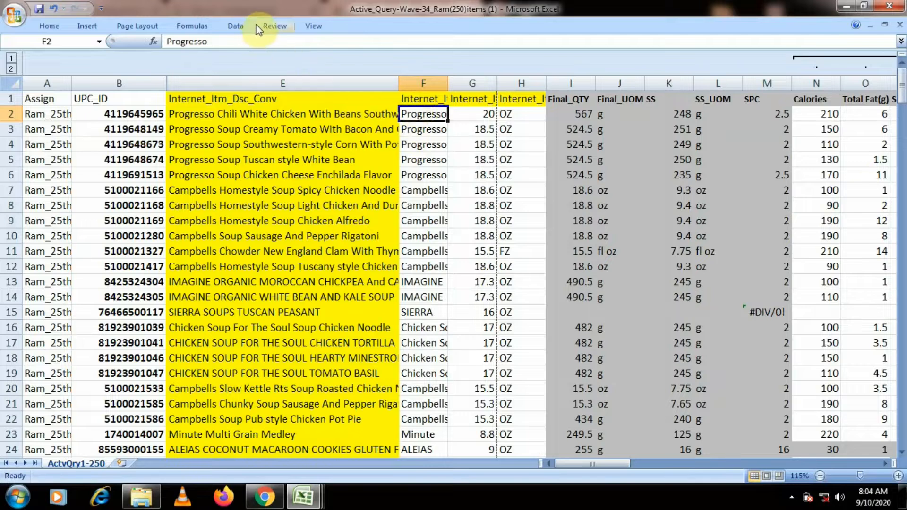
left_click(238, 26)
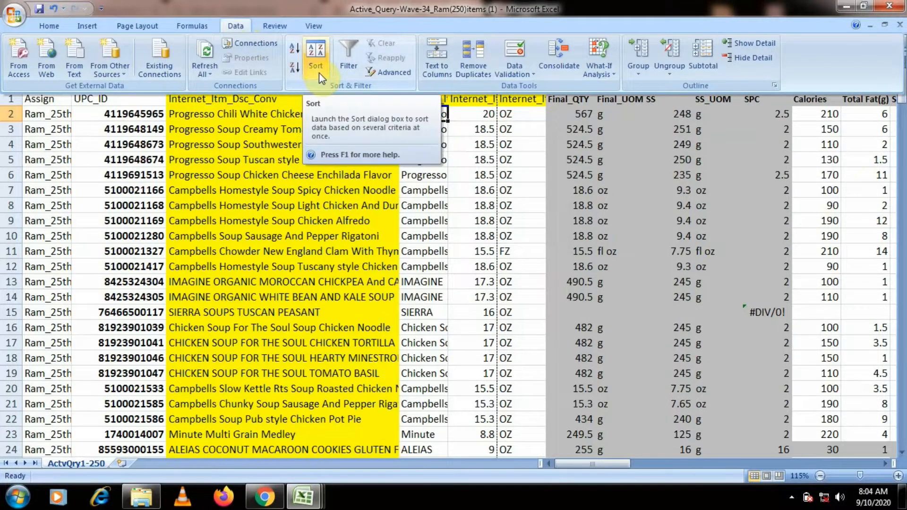
left_click(310, 25)
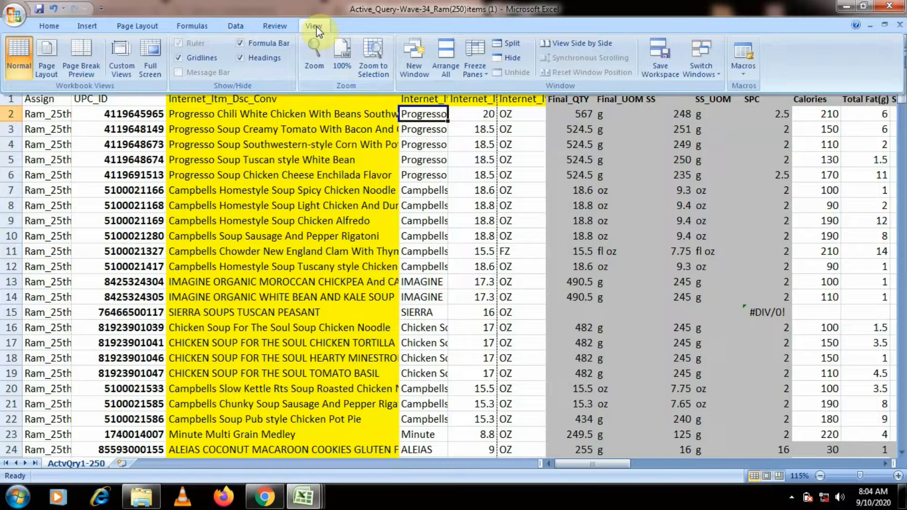
left_click(472, 72)
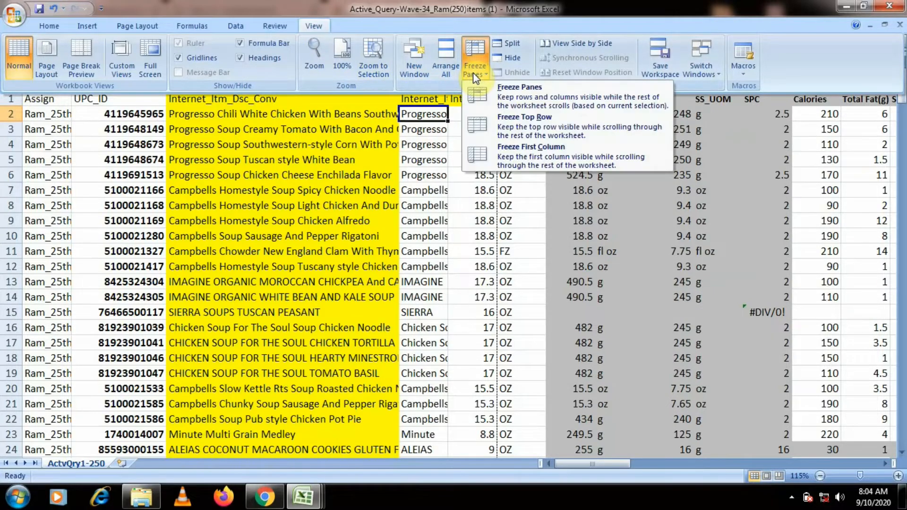
left_click(491, 98)
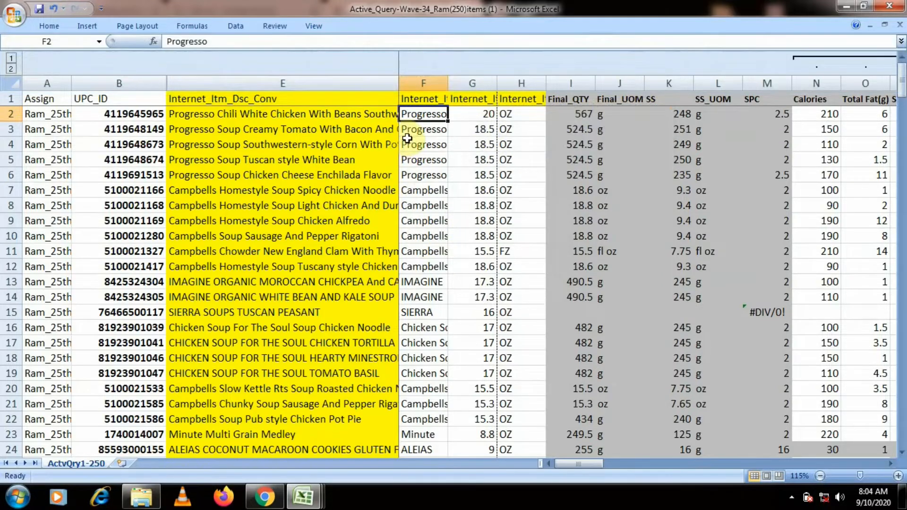
Check the frozen header row and columns while looking along row 2 from column F to column BI
scroll(409, 136, "down", 3)
scroll(410, 135, "up", 3)
key("Right")
key("Right")
key("Right")
key("Right")
key("Right")
key("Right")
key("Right")
key("Right")
key("Right")
key("Right")
key("Right")
key("Right")
key("Right")
key("Right")
key("Right")
key("Right")
key("Right")
key("Right")
key("Right")
key("Right")
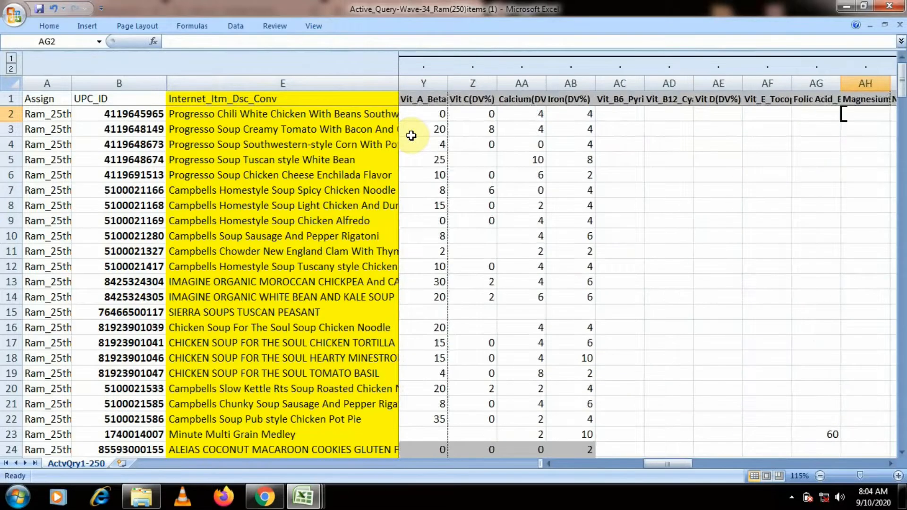
key("Right")
key("Right")
key("Right")
key("Right")
key("Right")
key("Right")
key("Right")
key("Right")
key("Right")
key("Right")
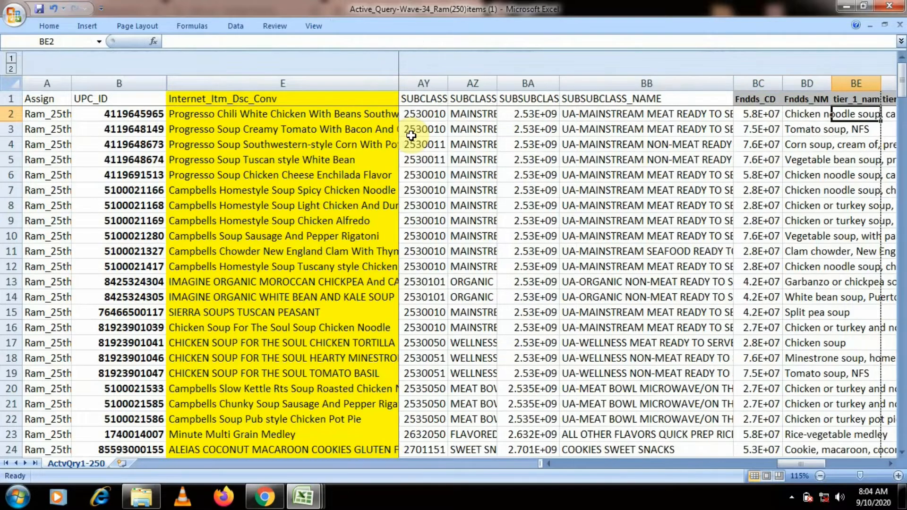
Look back along row 2 from column BI to the GROUP_NAME field in cell AT2 with the panes frozen
key("Left")
key("Left")
key("Left")
key("Left")
key("Left")
key("Left")
key("Left")
key("Left")
key("Left")
key("Left")
key("Left")
key("Left")
key("Left")
key("Left")
key("Left")
key("Left")
key("Left")
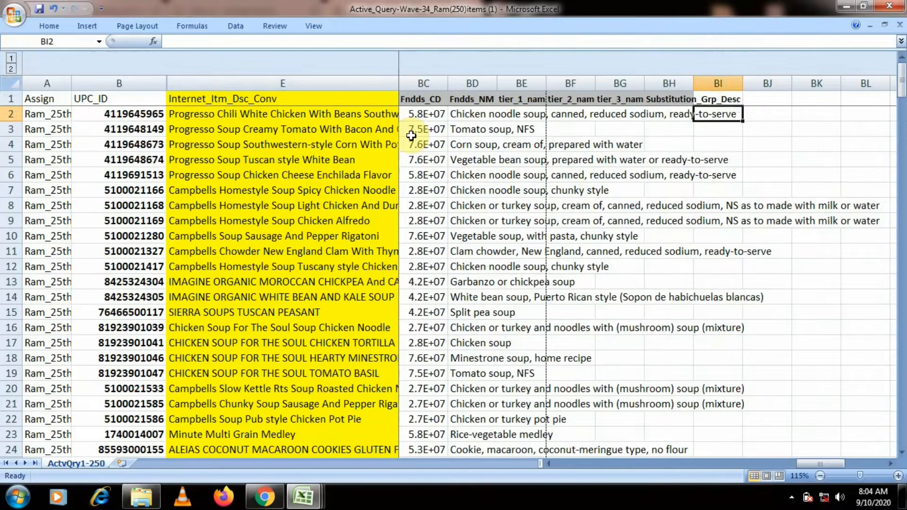
key("Right")
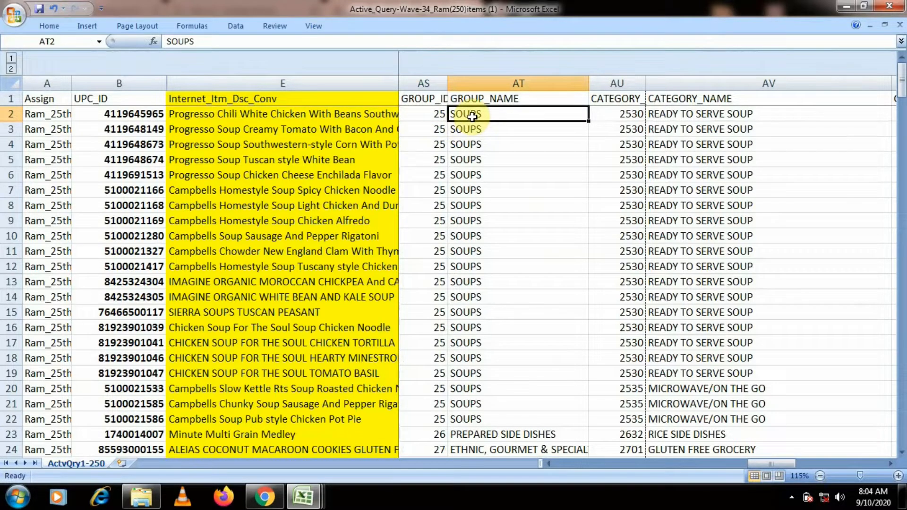
Look back along row 2 from the GROUP_NAME field in column AT to column H with the panes frozen
key("Left")
key("Left")
key("Left")
key("Left")
key("Left")
key("Left")
key("Left")
key("Left")
key("Left")
key("Left")
key("Left")
key("Left")
key("Left")
key("Left")
key("Left")
key("Left")
key("Left")
key("Left")
key("Left")
key("Left")
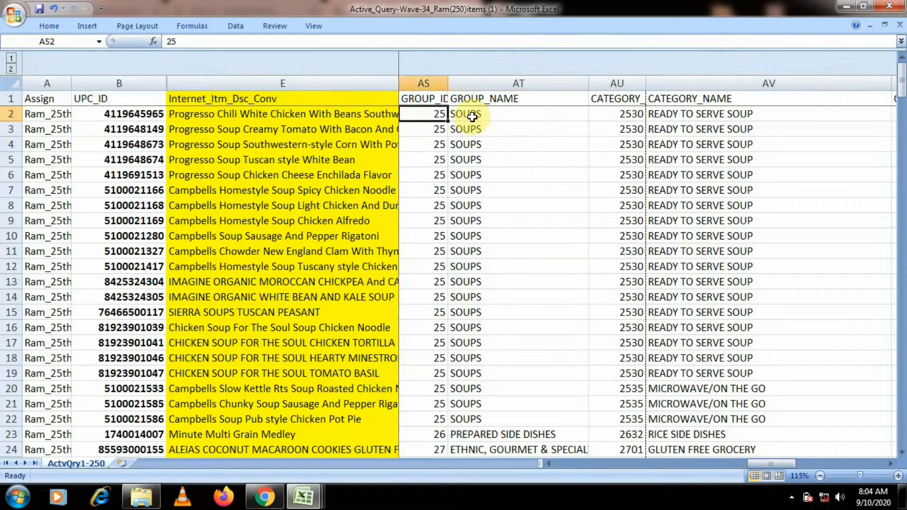
Look down column H from row 2 to row 78, checking the header row against the item rows
key("Down")
key("Down")
key("Down")
key("Down")
key("Down")
key("Down")
key("Down")
key("Down")
key("Down")
key("Down")
key("Down")
key("Down")
key("Down")
key("Down")
key("Down")
key("Down")
key("Down")
key("Down")
key("Down")
key("Down")
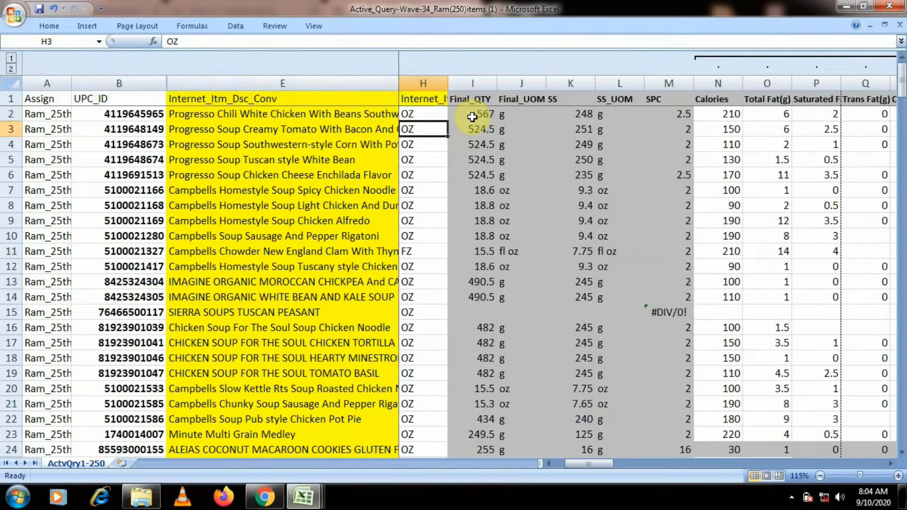
key("Down")
key("Down")
key("Down")
key("Down")
key("Down")
key("Down")
key("Down")
key("Down")
key("Down")
key("Down")
key("Down")
key("Down")
key("Down")
key("Down")
key("Down")
key("Down")
key("Down")
key("Down")
key("Down")
key("Down")
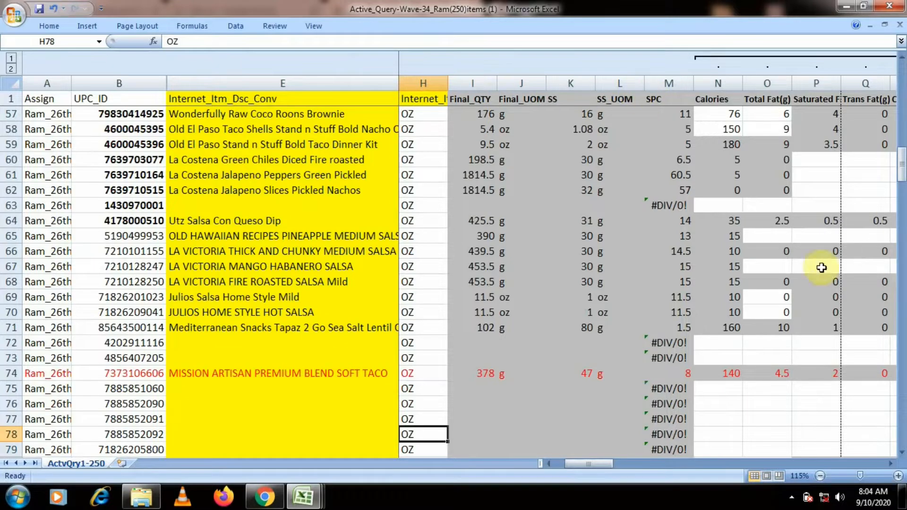
Examine the Utz Salsa Con Queso Dip item in row 64, including its description and Calories value in N64
left_click(712, 219)
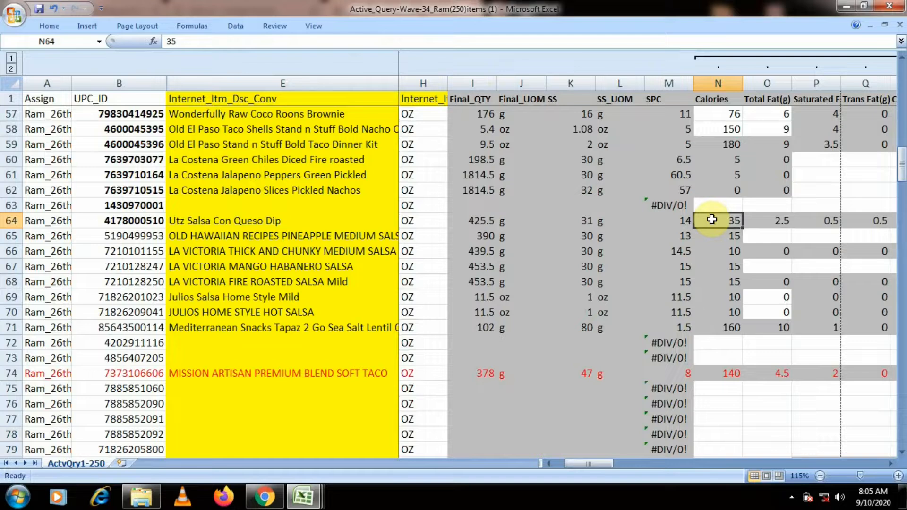
double_click(265, 220)
left_click(521, 205)
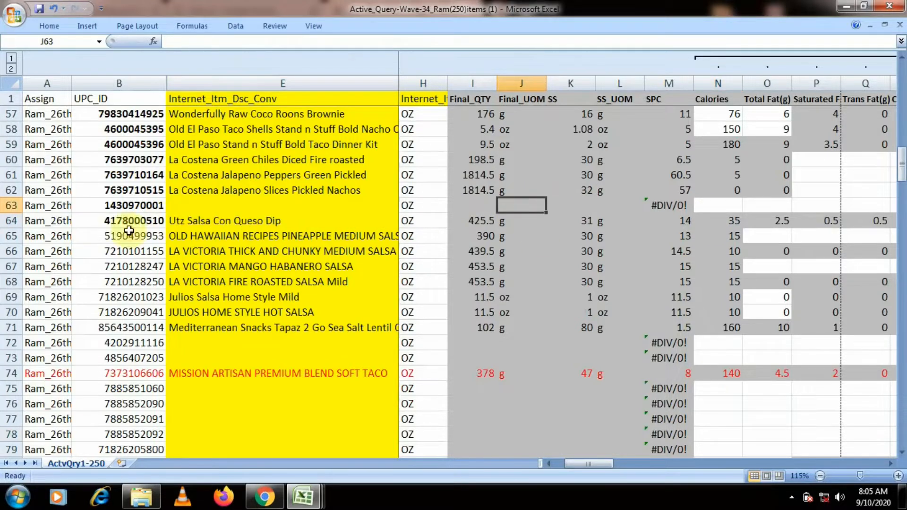
left_click(12, 220)
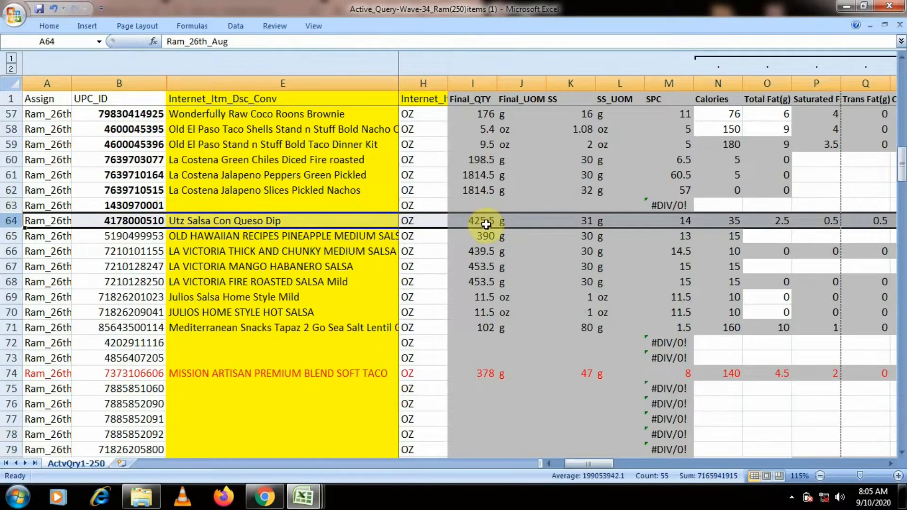
left_click(710, 221)
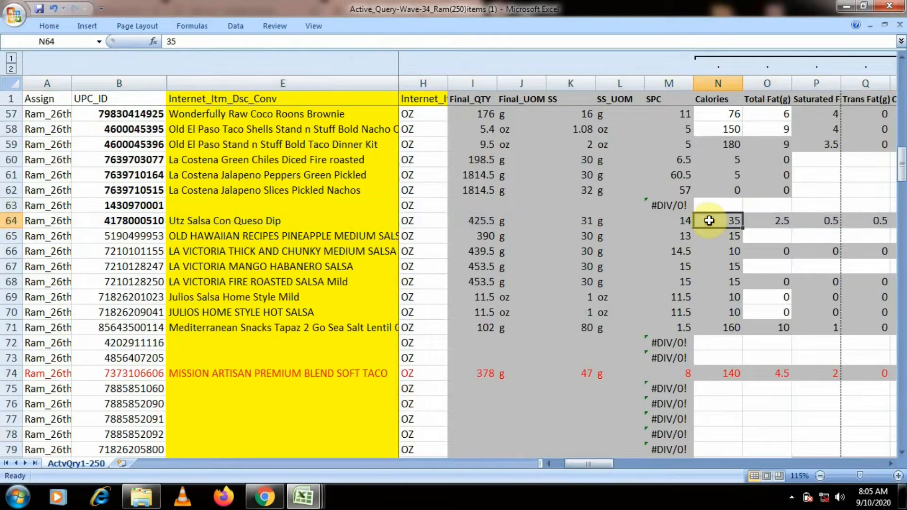
Look across row 64 from the Calories column through the nutrient columns to the Issues columns beyond AM
key("Right")
key("Right")
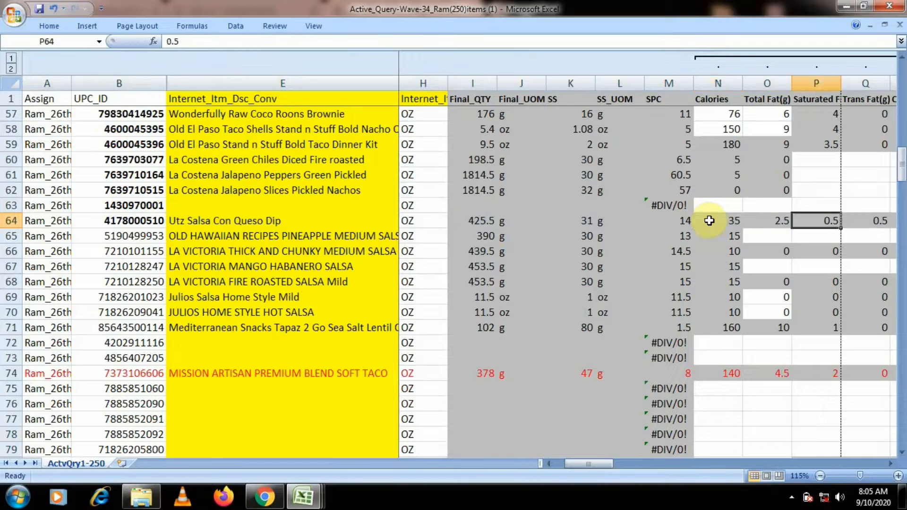
key("Right")
key("Right")
key("Right")
key("Right")
key("Right")
key("Right")
key("Right")
key("Right")
key("Right")
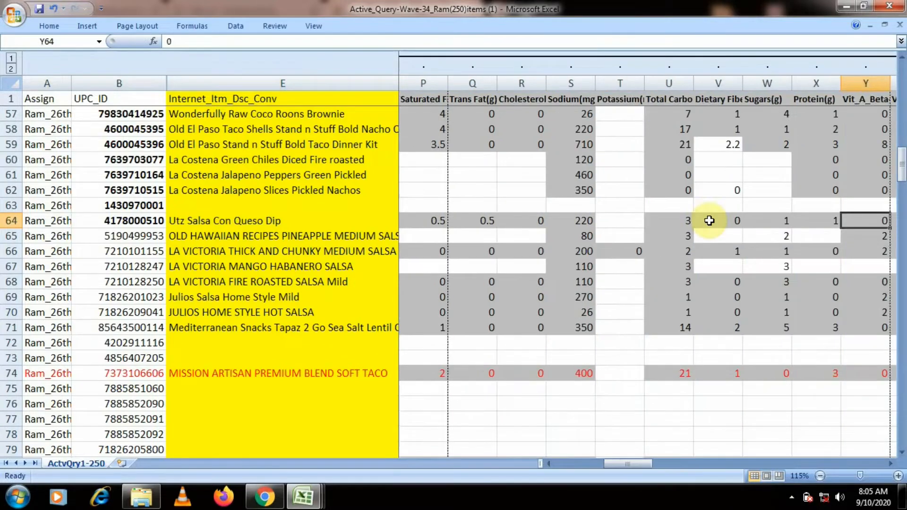
key("Right")
key("Right")
key("Right")
key("Right")
key("Right")
key("Right")
key("Right")
key("Right")
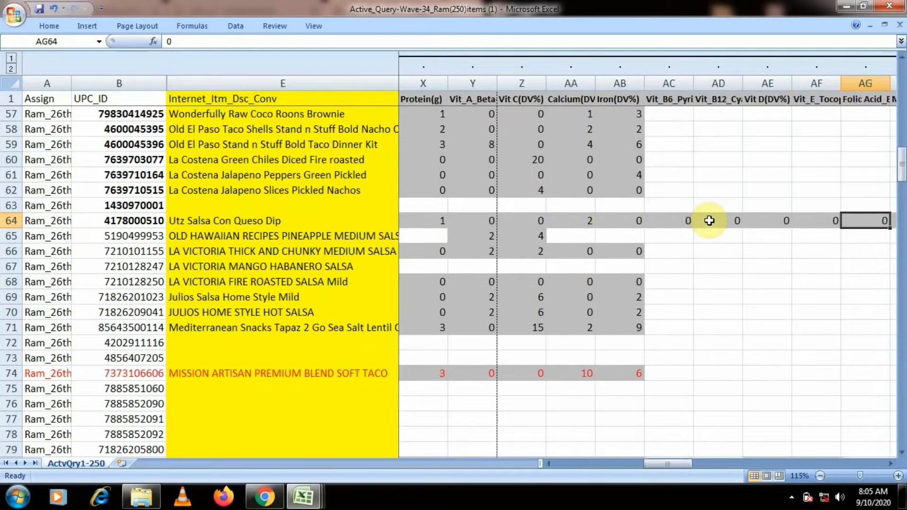
key("Right")
key("Right")
key("Right")
key("Right")
key("Right")
key("Right")
key("Right")
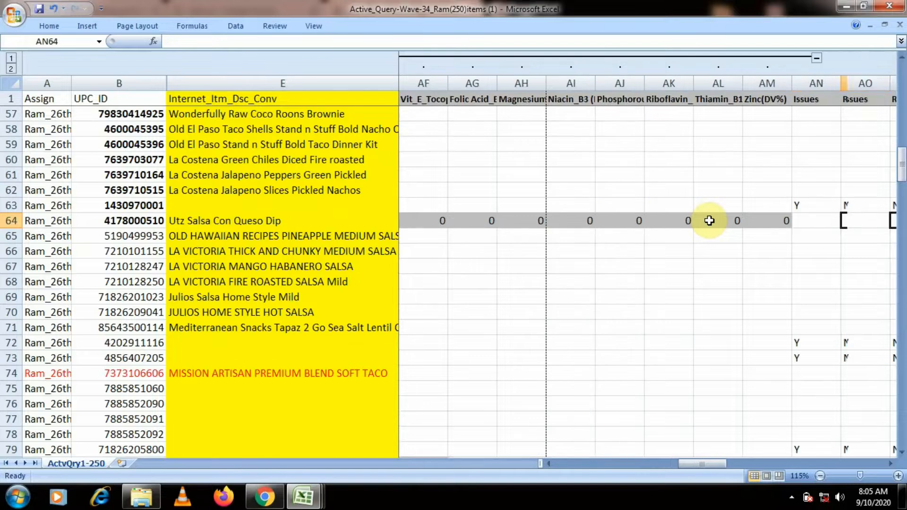
key("Right")
key("Right")
key("Right")
Look back along row 64 from the Issues columns to the Assign field in cell A64
key("Left")
key("Left")
key("Left")
key("Left")
key("Left")
key("Left")
key("Left")
key("Left")
key("Left")
key("Left")
key("Left")
key("Left")
key("Left")
key("Left")
key("Left")
key("Left")
key("Left")
key("Left")
key("Left")
key("Left")
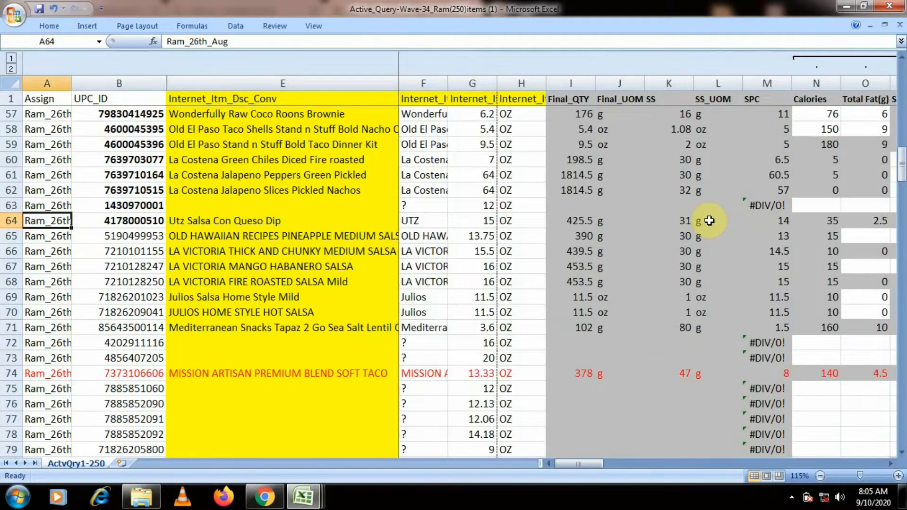
Return to cell F2 and unfreeze the panes so all rows and columns scroll
key("ctrl+Up")
key("Down")
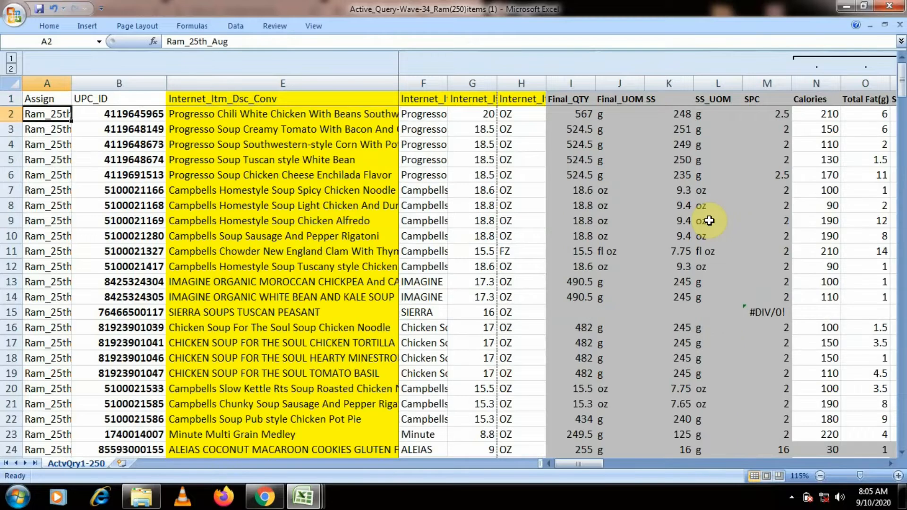
key("Right")
key("Right")
key("Right")
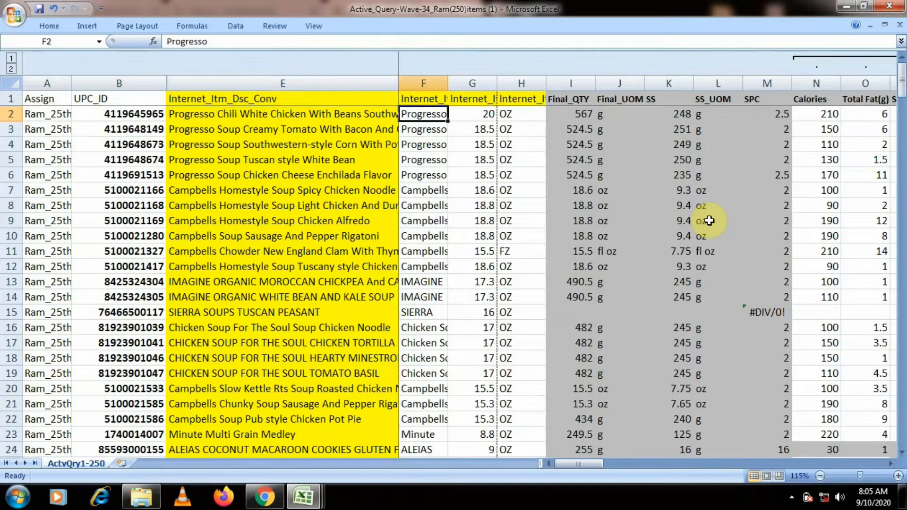
left_click(317, 26)
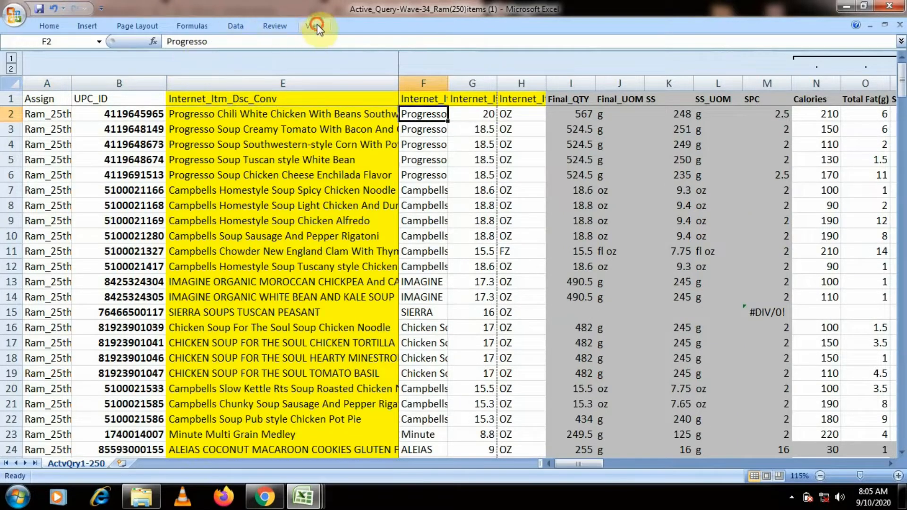
left_click(479, 72)
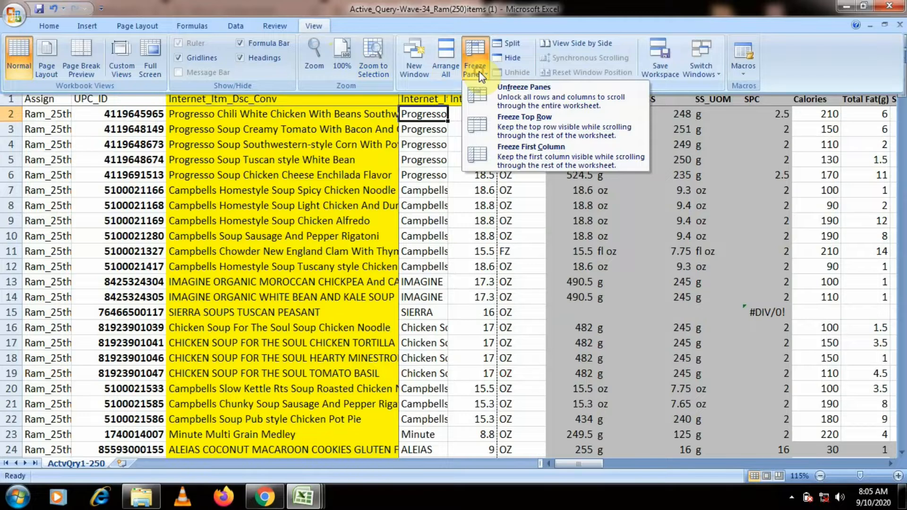
left_click(483, 100)
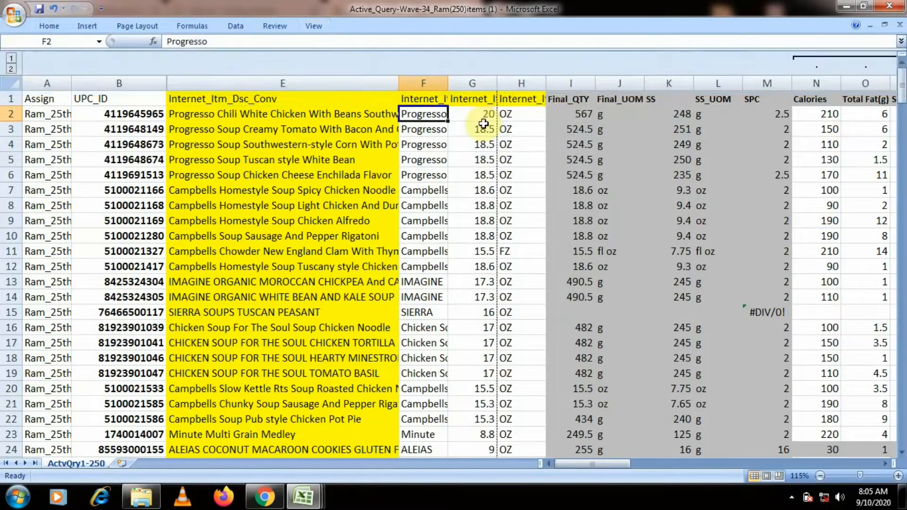
Look down column F from the Progresso brand in F2 through the product rows past row 60 with the panes unfrozen
key("Down")
key("Down")
key("Down")
key("Down")
key("Down")
key("Down")
key("Down")
key("Down")
key("Down")
key("Down")
key("Down")
key("Down")
key("Down")
key("Down")
key("Down")
key("Down")
key("Down")
key("Down")
key("Down")
key("Down")
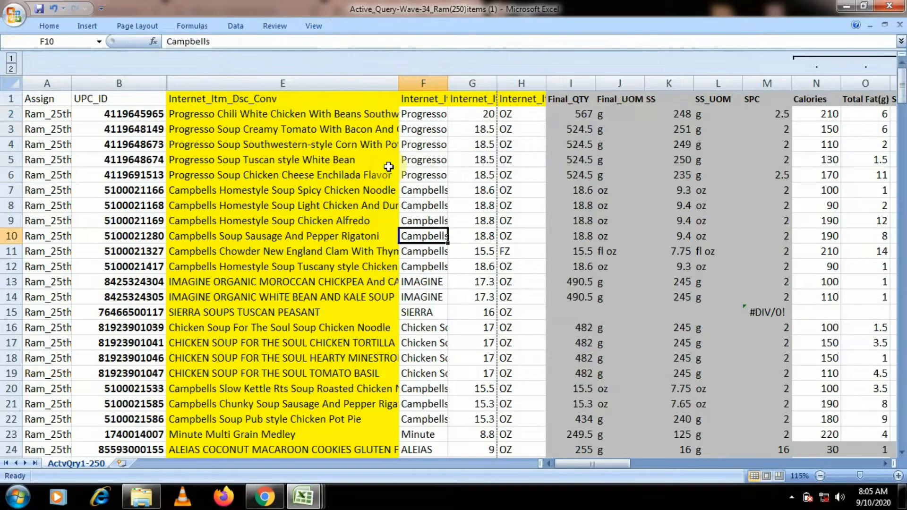
key("Down")
key("Down")
key("Down")
key("Down")
key("Down")
key("Down")
key("Down")
key("Down")
key("Down")
key("Down")
key("Down")
key("Down")
key("Down")
key("Down")
key("Down")
key("Down")
key("Down")
key("Down")
key("Down")
key("Down")
Look back up the brand entries in column F to the header in cell F1
key("Up")
key("Up")
key("Up")
key("Up")
key("Up")
key("Up")
key("Up")
key("Up")
key("Up")
key("Up")
key("Up")
key("Up")
key("Up")
key("Up")
key("Up")
key("Up")
key("Up")
key("Up")
key("Up")
key("Up")
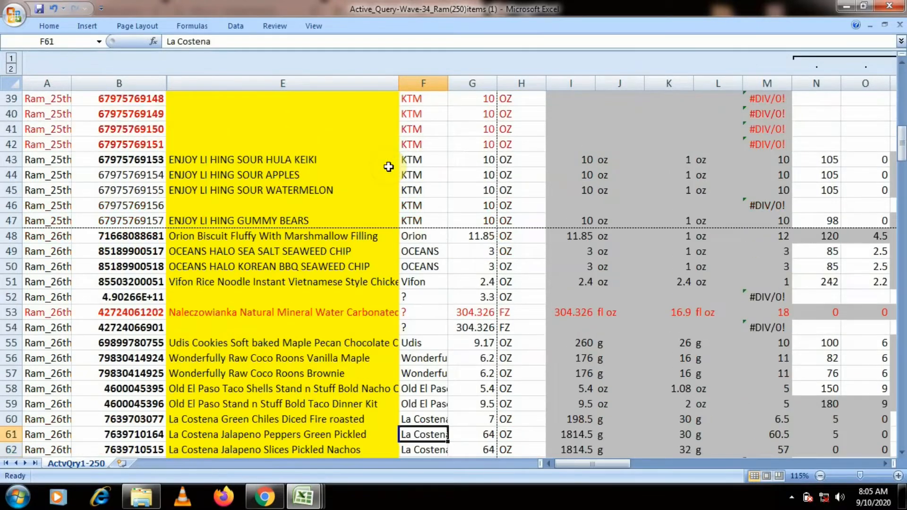
key("Up")
key("Up")
key("Up")
key("Up")
key("Up")
key("Up")
key("Up")
key("Up")
key("Up")
key("Up")
key("Up")
key("Up")
key("Up")
key("Up")
key("Up")
key("Up")
key("Up")
key("Up")
key("Up")
key("Up")
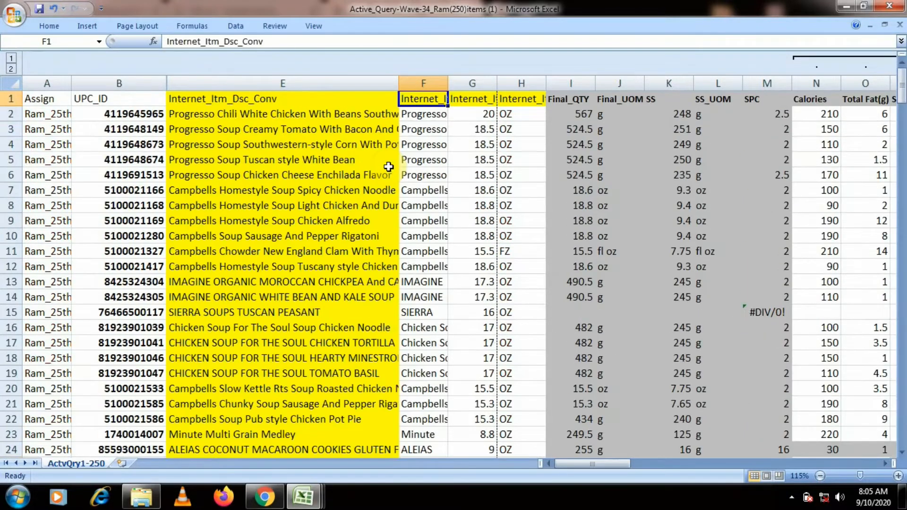
Look across row 2 from column F through the nutrient columns to the group, category, class and subclass columns
key("Down")
key("Right")
key("Right")
key("Right")
key("Right")
key("Right")
key("Right")
key("Right")
key("Right")
key("Right")
key("Right")
key("Right")
key("Right")
key("Right")
key("Right")
key("Right")
key("Right")
key("Right")
key("Right")
key("Right")
key("Right")
key("Right")
key("Right")
key("Right")
key("Right")
key("Right")
key("Right")
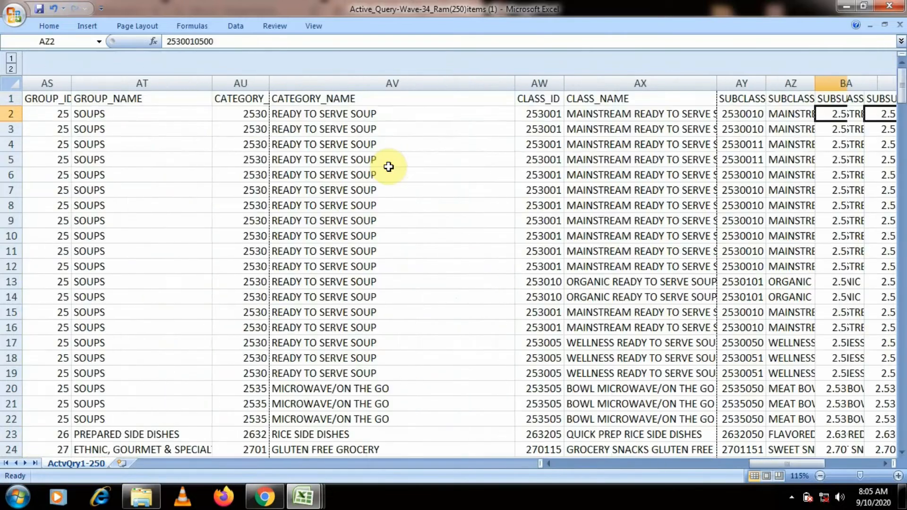
Look back along row 2 from the subclass columns through the nutrient columns to Final_UOM in J2
key("Left")
key("Left")
key("Left")
key("Left")
key("Left")
key("Left")
key("Left")
key("Left")
key("Left")
key("Left")
key("Left")
key("Left")
key("Left")
key("Left")
key("Left")
key("Left")
key("Left")
key("Left")
key("Left")
key("Left")
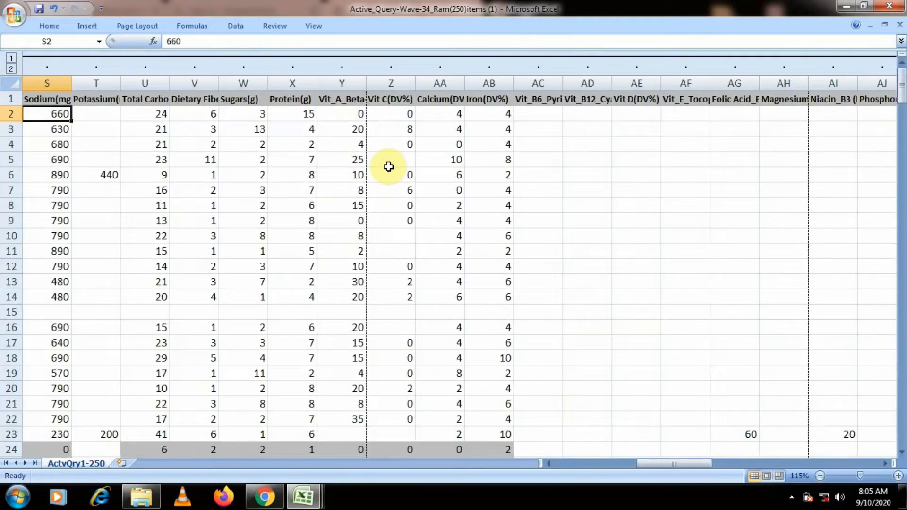
key("Right")
key("Right")
key("Right")
key("Right")
key("Right")
key("Right")
key("Right")
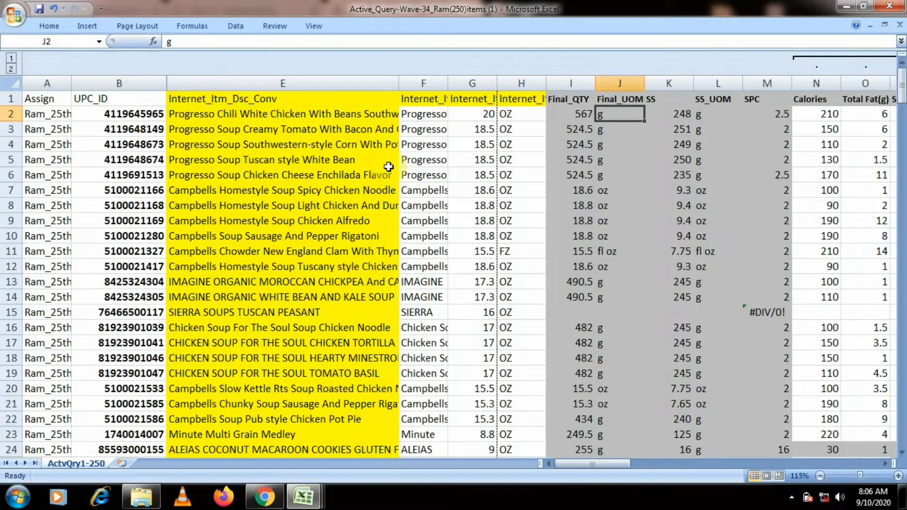
Unhide the UPC_DESC and UPC_INTERNET_DESC columns between columns B and E
left_click_drag(156, 81, 189, 83)
right_click(189, 84)
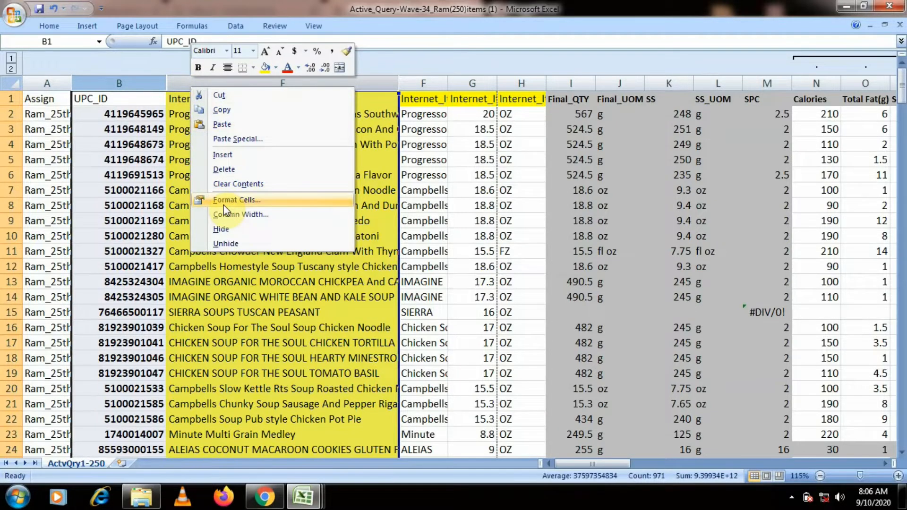
left_click(228, 243)
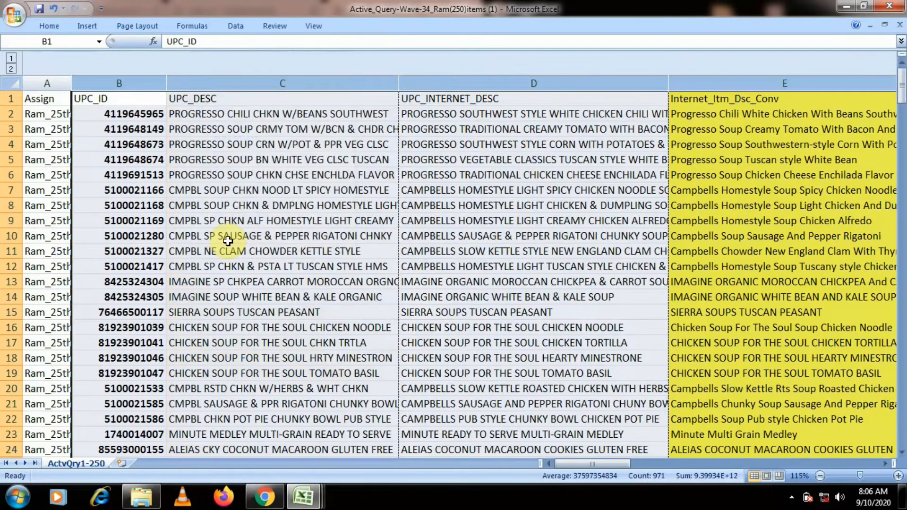
Select the UPC_DESC value in cell C2 and switch the worksheet to Page Break Preview
left_click(223, 117)
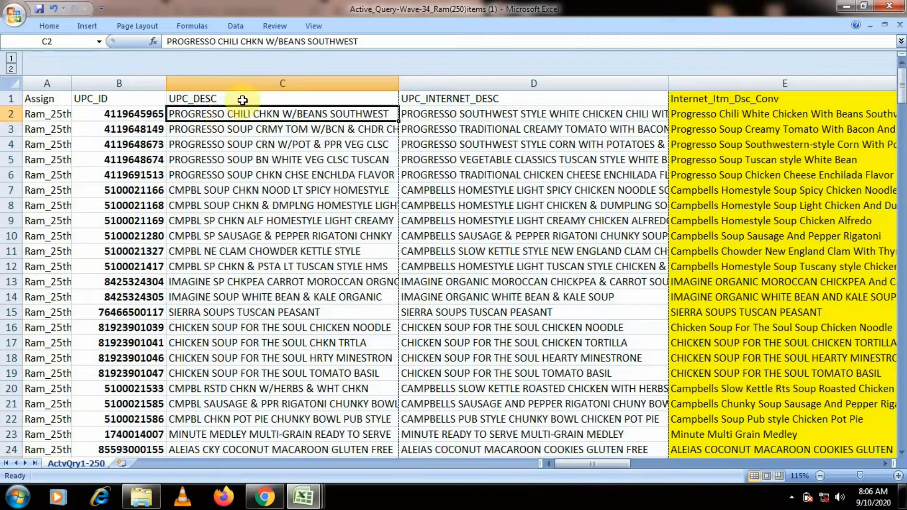
left_click(309, 29)
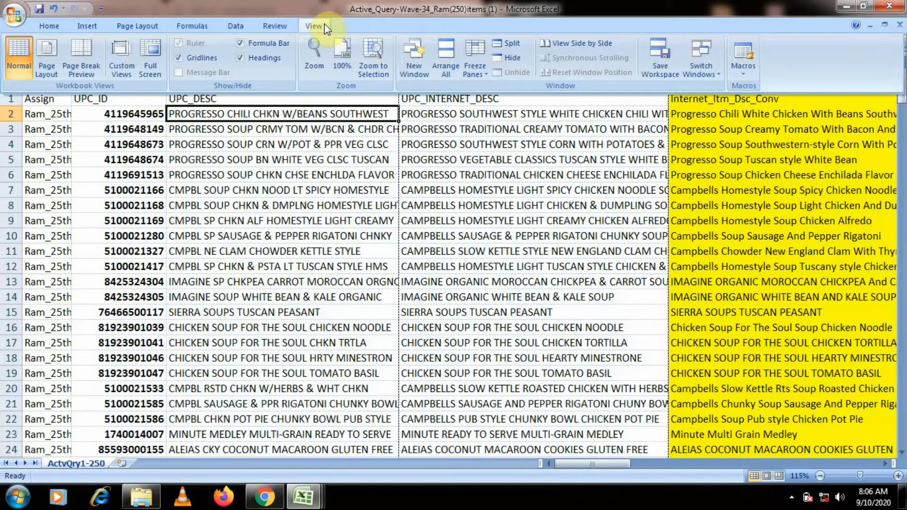
left_click(82, 69)
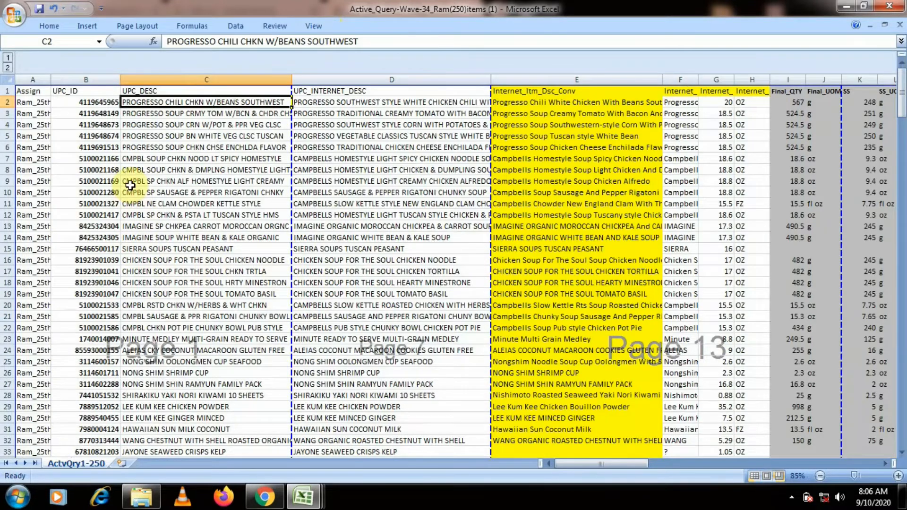
Look down through the Page Break Preview from row 1 to the last item in row 251, following the page divisions
scroll(130, 184, "down", 7)
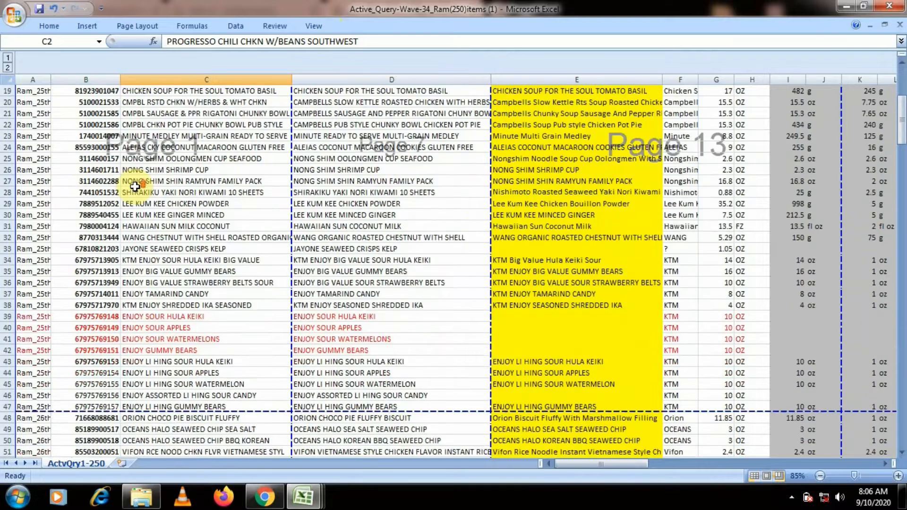
scroll(136, 186, "down", 13)
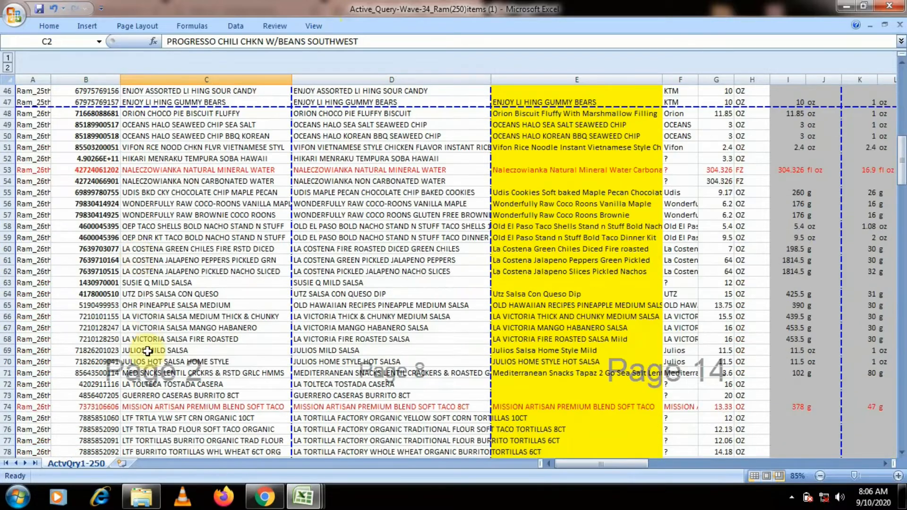
scroll(150, 360, "down", 13)
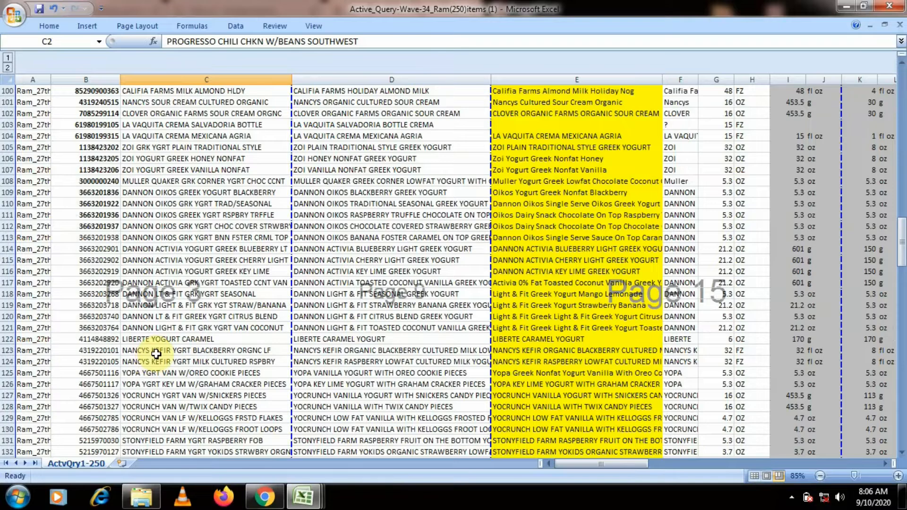
scroll(156, 355, "down", 18)
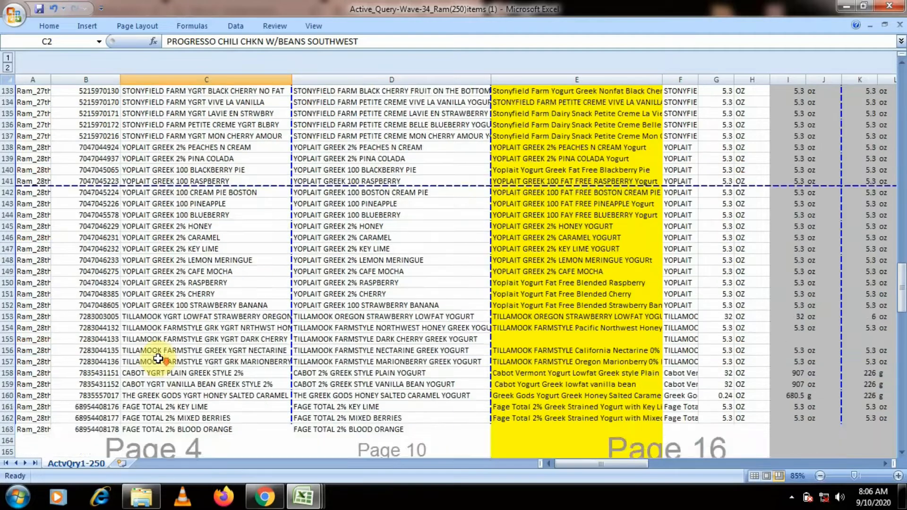
scroll(158, 359, "down", 5)
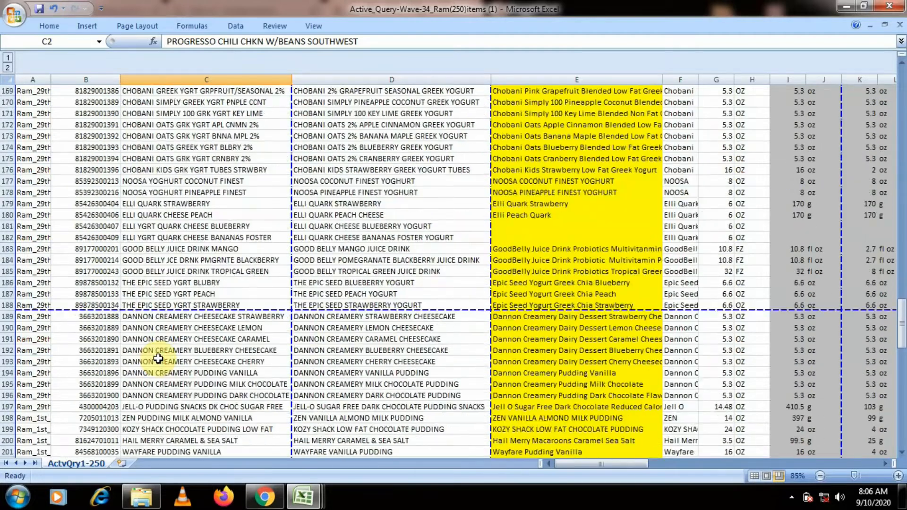
scroll(158, 359, "down", 10)
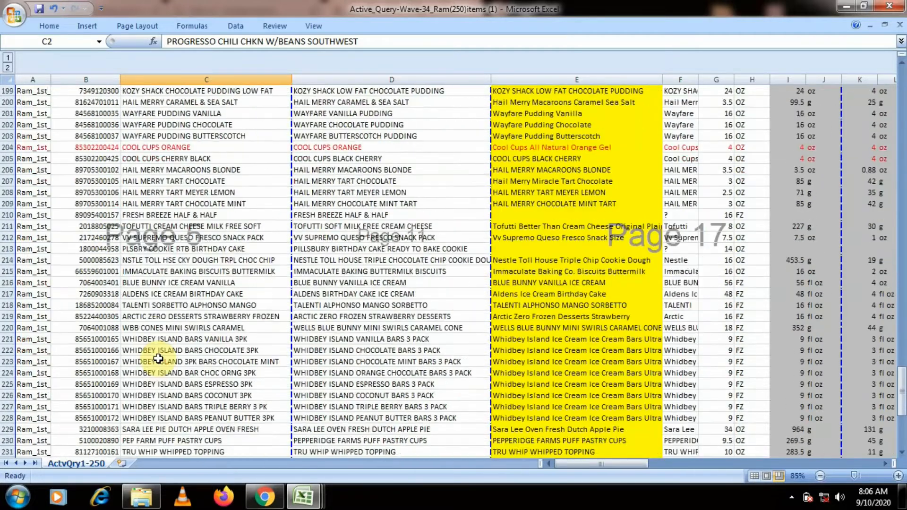
scroll(162, 356, "down", 8)
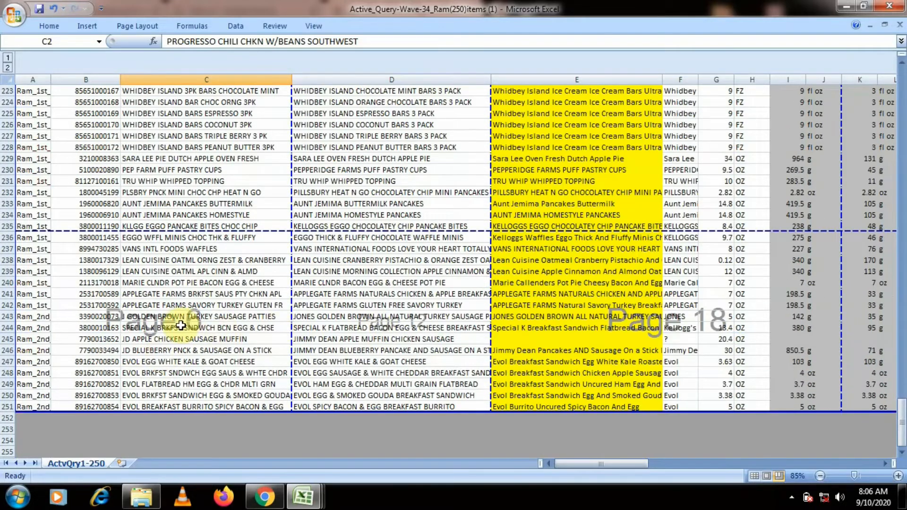
Look back up through the page divisions, review the Page 2 rows again, and return to the header row
scroll(215, 323, "up", 20)
scroll(219, 285, "up", 2)
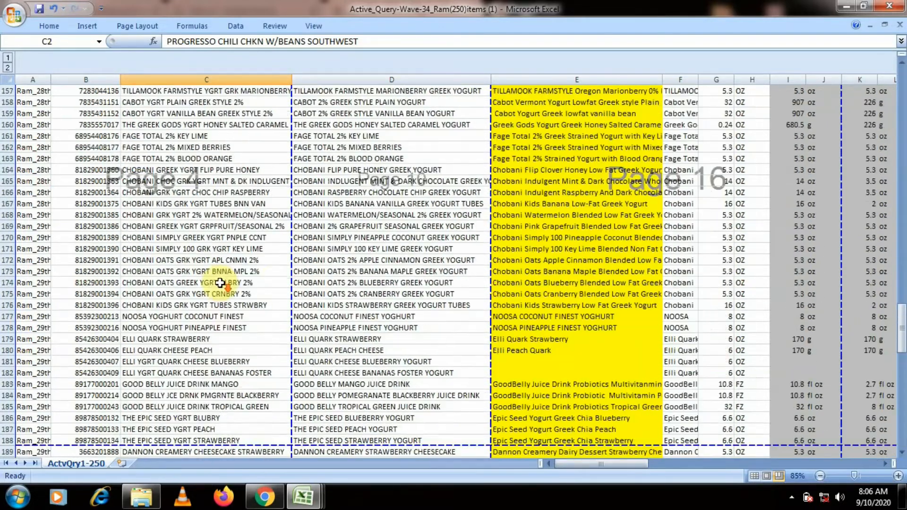
left_click_drag(902, 316, 893, 76)
scroll(441, 289, "down", 1)
scroll(442, 289, "down", 15)
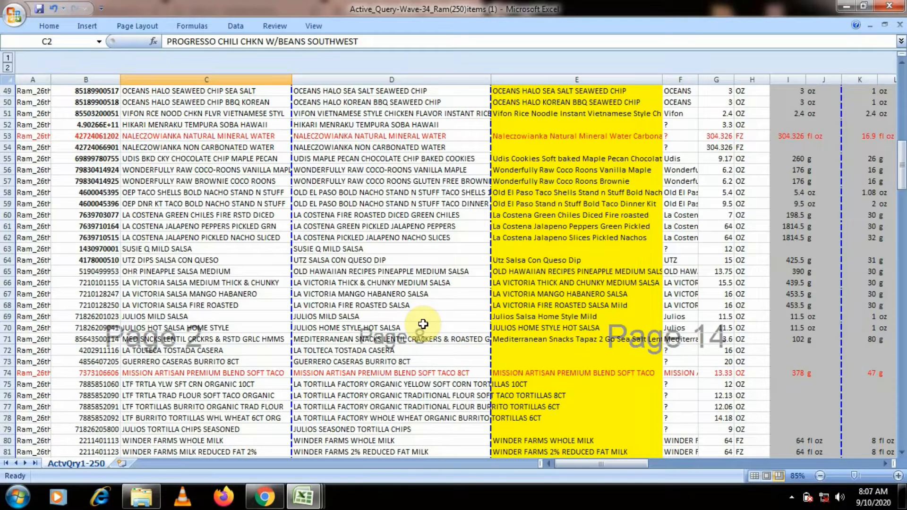
scroll(424, 322, "up", 16)
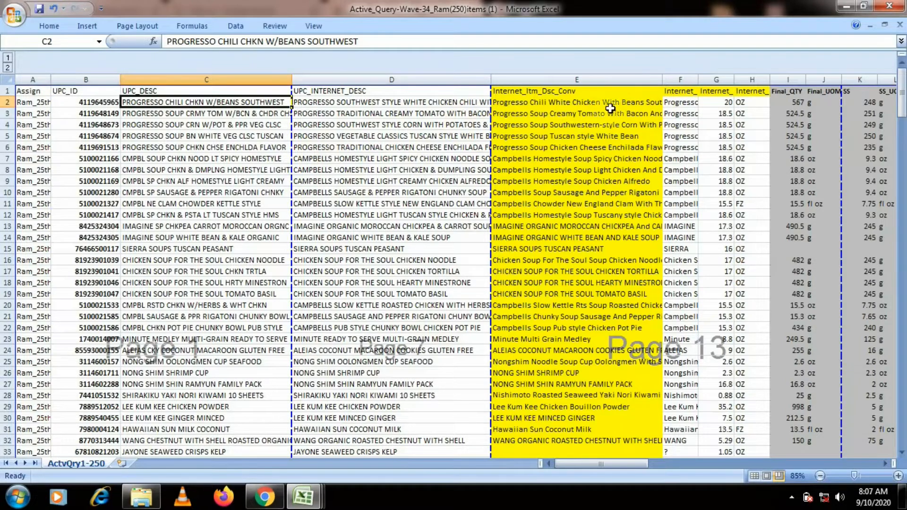
Examine the description in E3, the UPC_ID in B4 and the description in E2
left_click(591, 114)
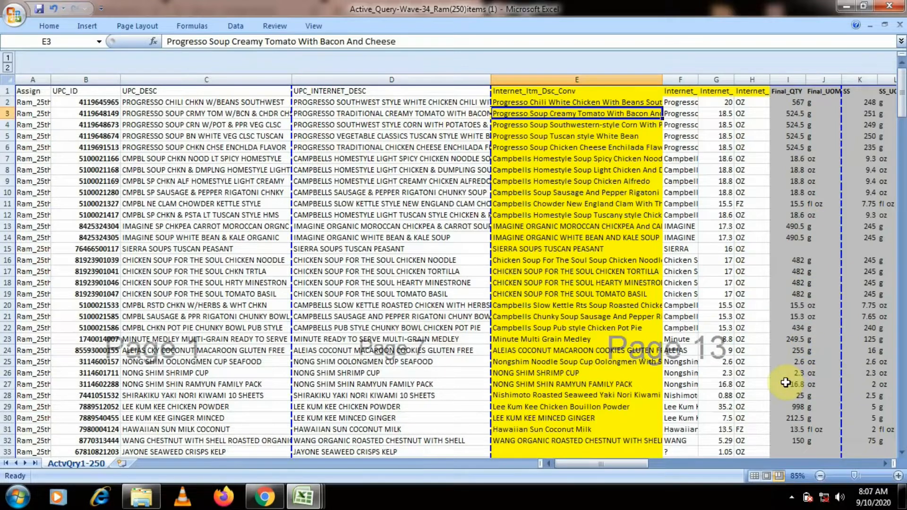
left_click(76, 124)
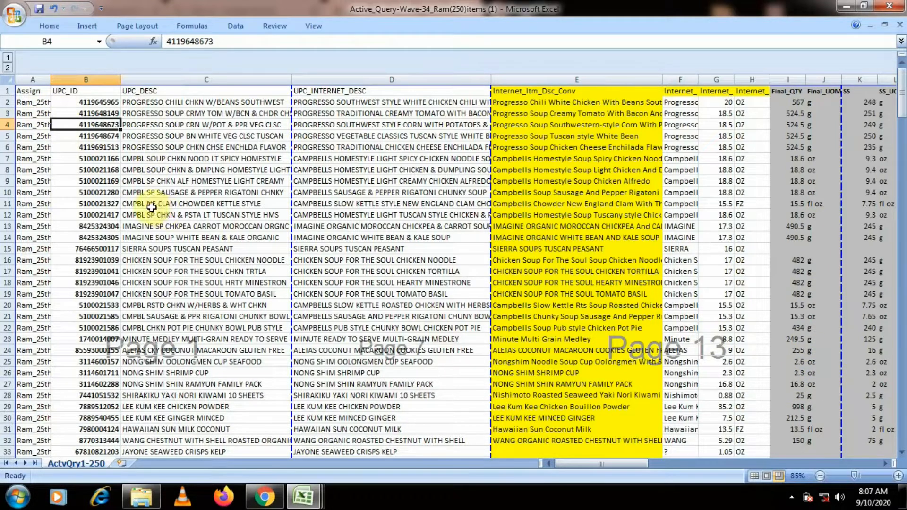
left_click(635, 103)
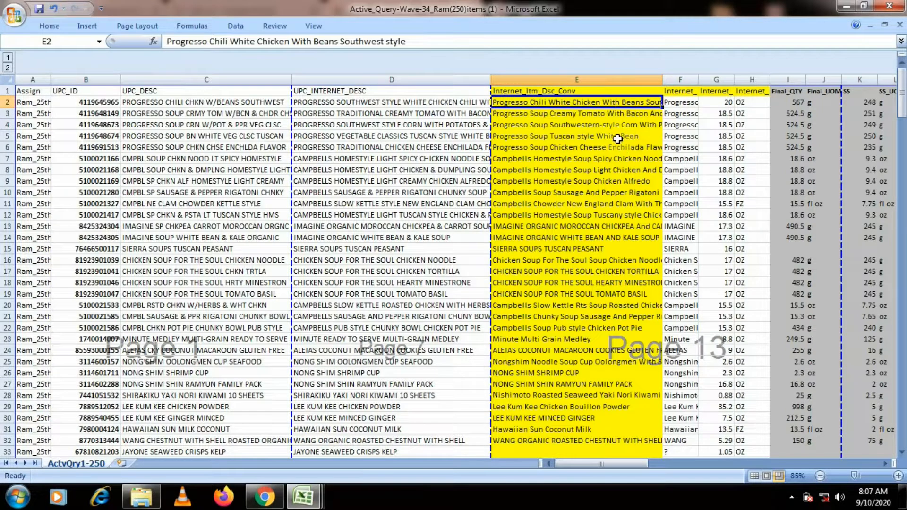
Select the Internet_Itm_Dsc_Conv descriptions from E2 down past row 32 and look over the selected range
left_click_drag(631, 102, 625, 454)
scroll(595, 314, "down", 3)
scroll(595, 314, "up", 4)
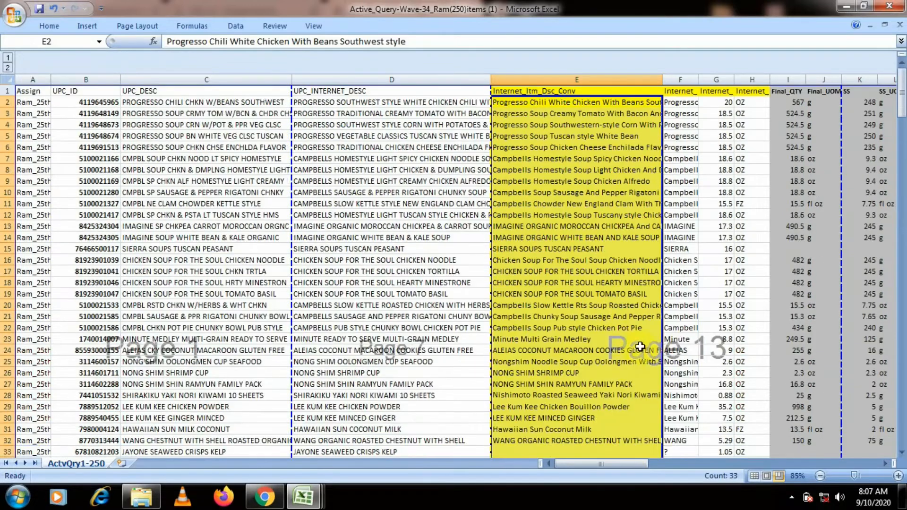
Insert a page break at E2 and look over the resulting page division in the description rows
left_click(596, 114)
left_click(601, 103)
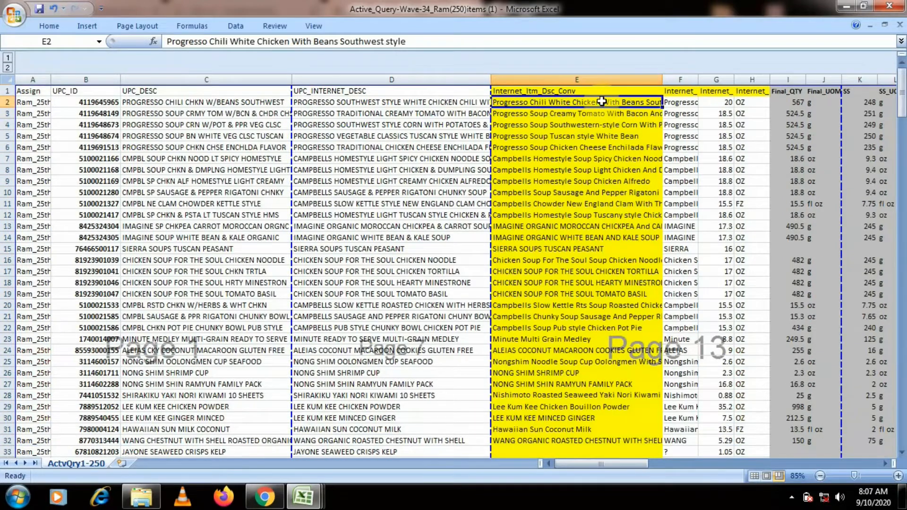
right_click(603, 105)
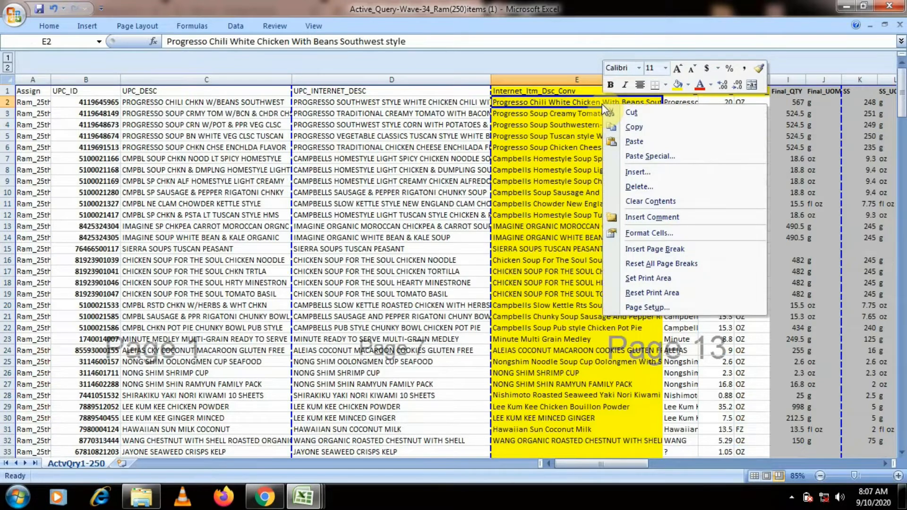
left_click(639, 253)
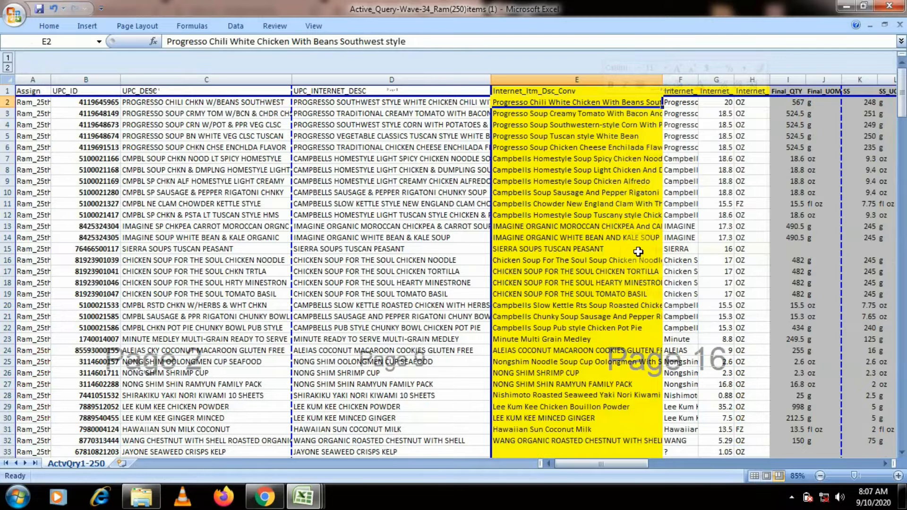
left_click(613, 160)
scroll(614, 147, "down", 5)
scroll(617, 144, "up", 5)
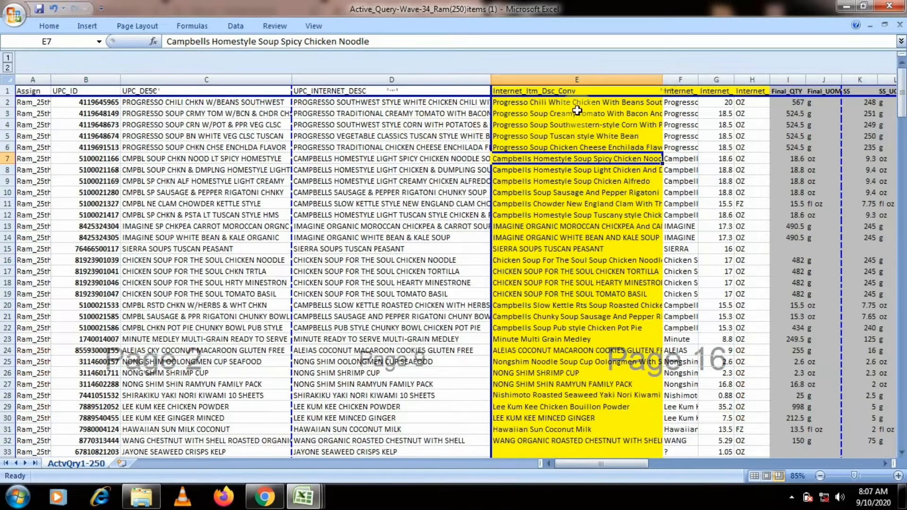
Remove the horizontal page break above row 2, working from cell F2
right_click(676, 109)
key("Escape")
right_click(678, 103)
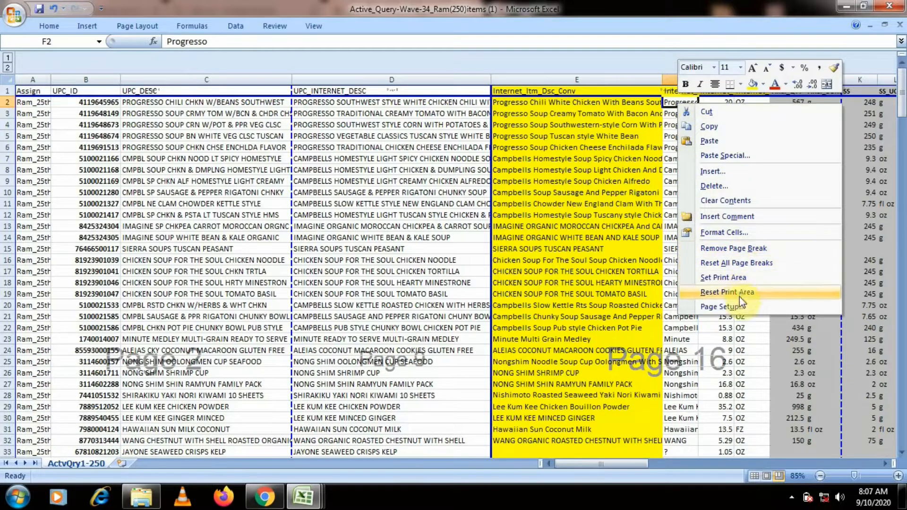
left_click(741, 253)
Reset all page breaks on the worksheet, working from cell E5
left_click(645, 132)
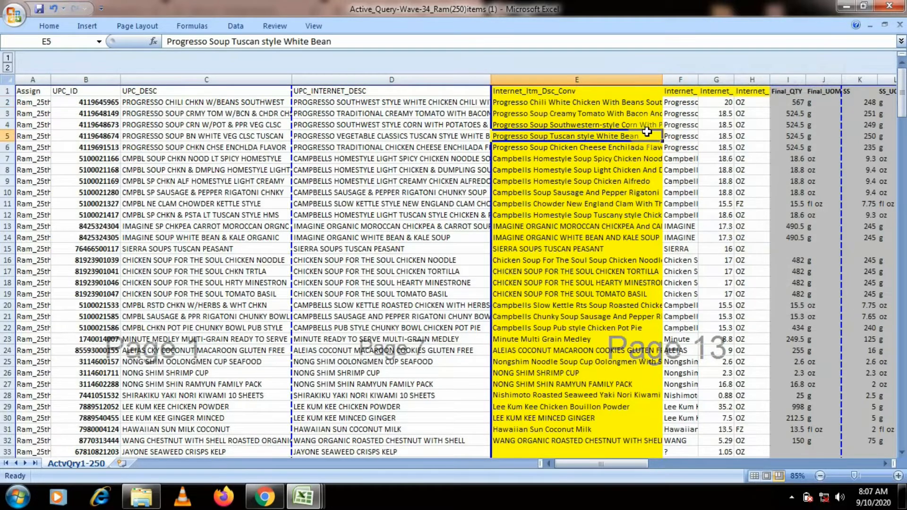
right_click(647, 132)
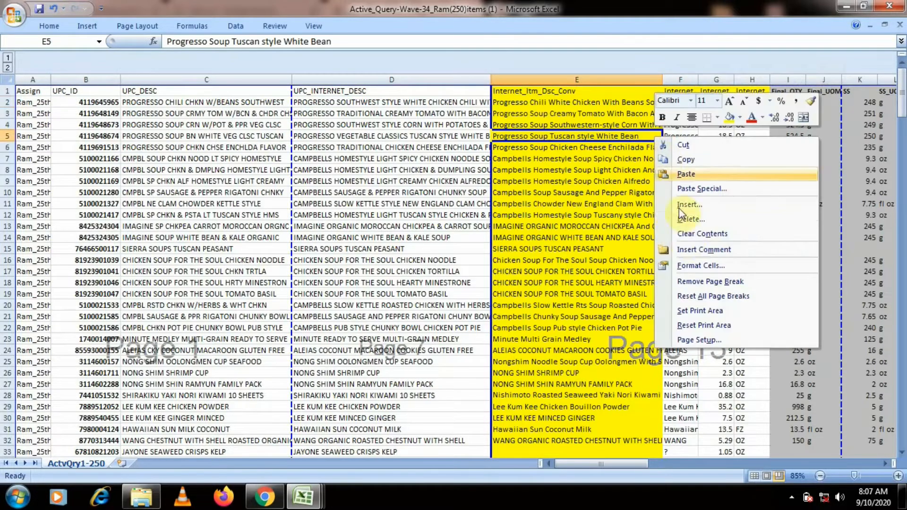
left_click(700, 297)
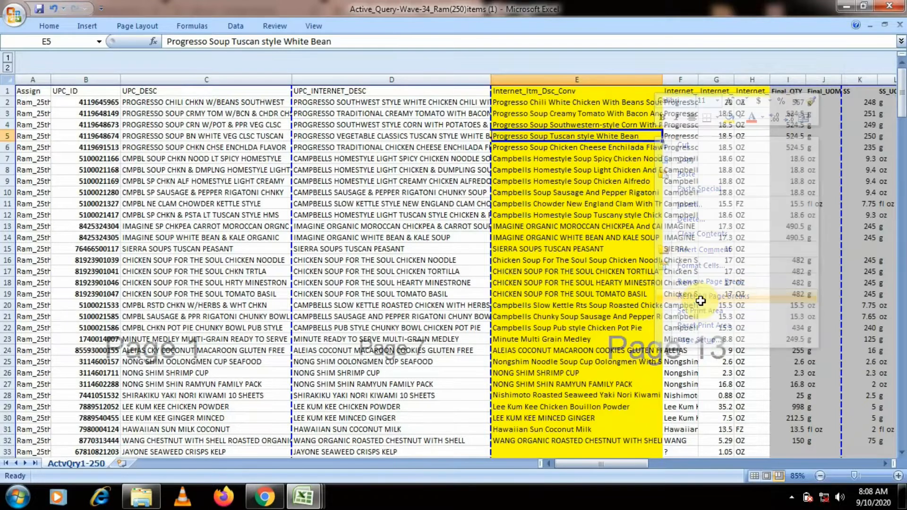
left_click(599, 204)
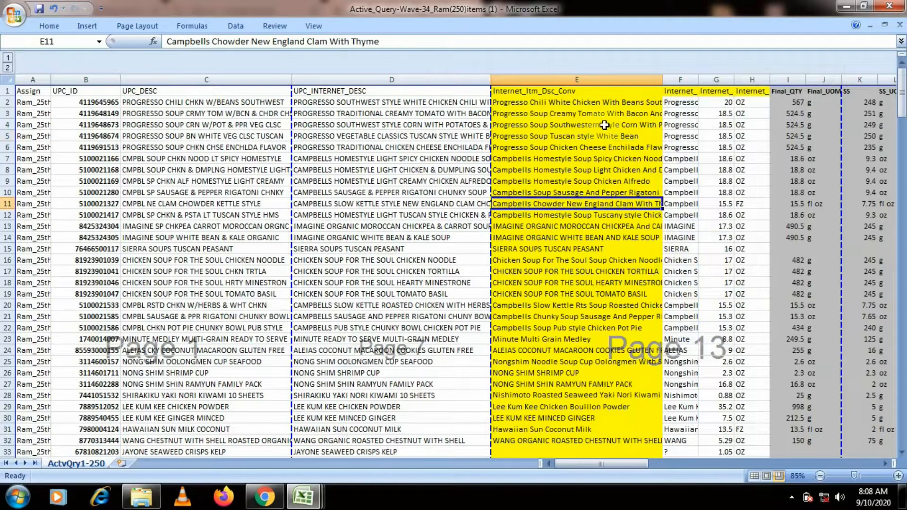
Insert a page break at F2, so that the sheet divides above row 2 and after column E
left_click(695, 113)
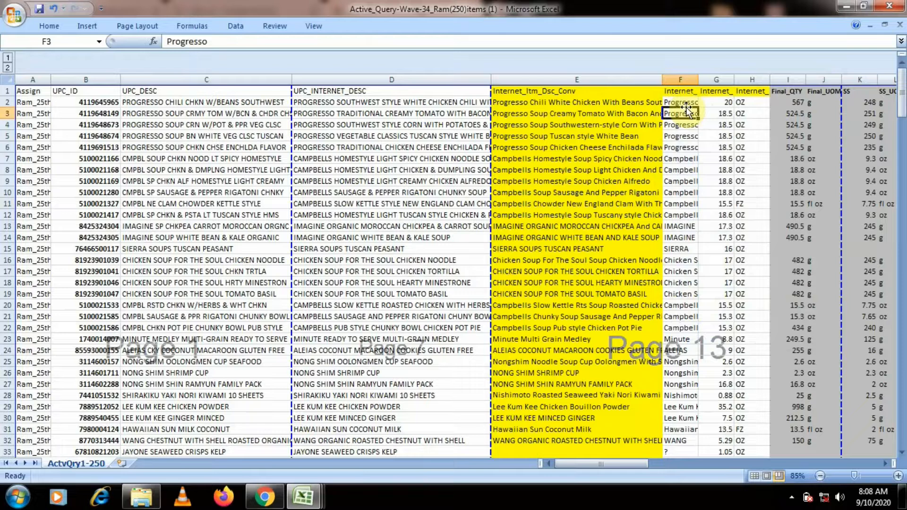
right_click(685, 103)
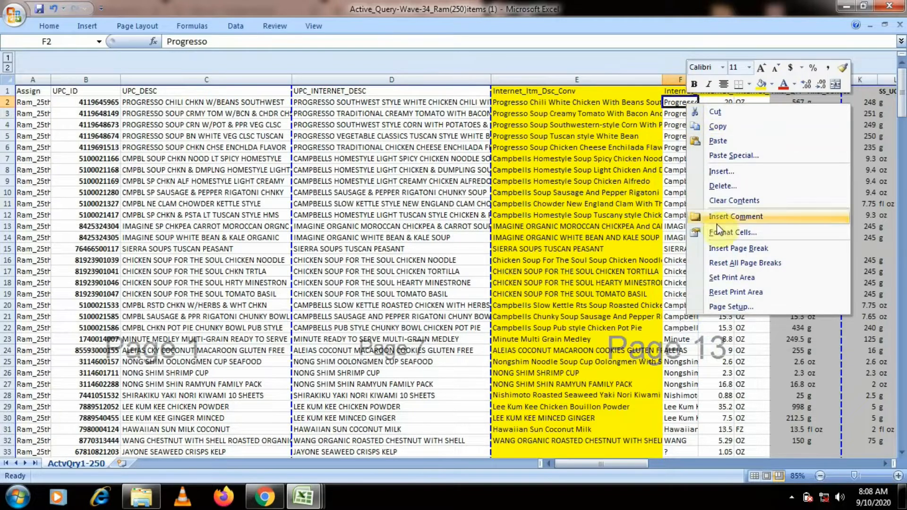
left_click(727, 250)
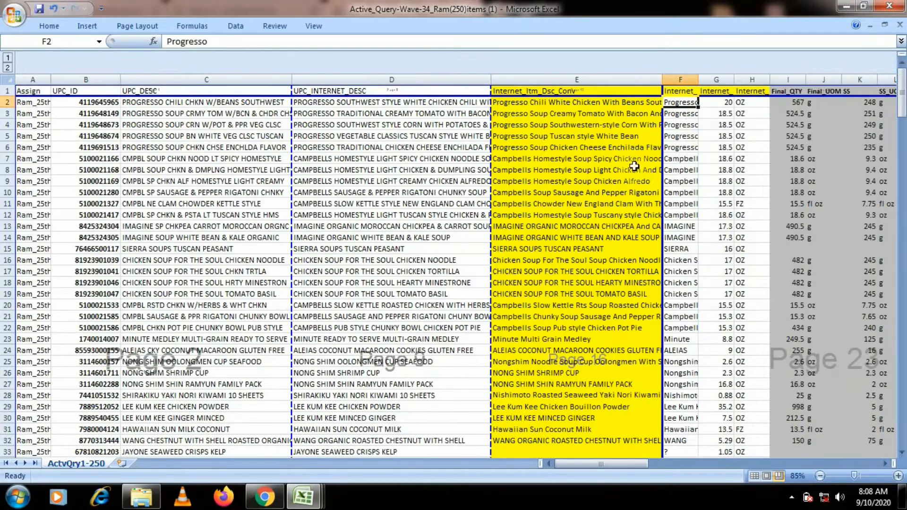
left_click(461, 122)
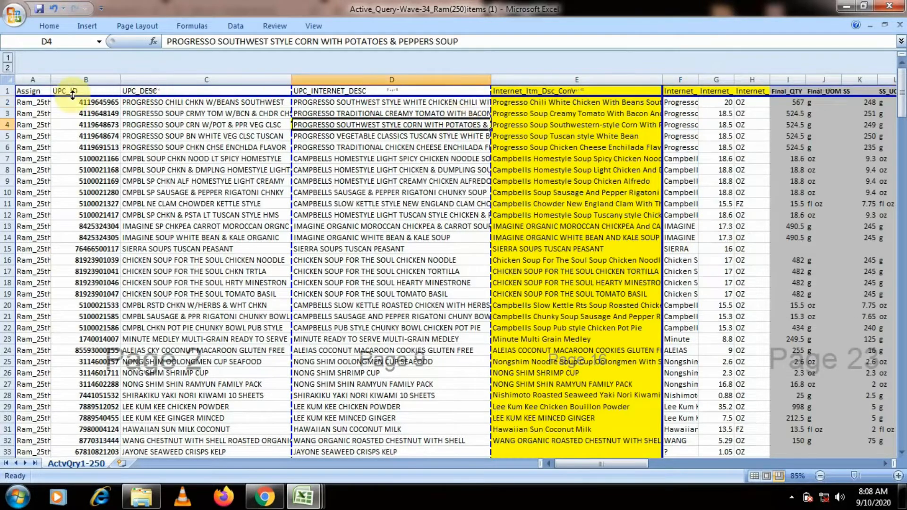
Examine the page divisions from the header row to below row 48 and the Internet_Itm_Dsc_Conv descriptions from E2 down
scroll(655, 167, "down", 6)
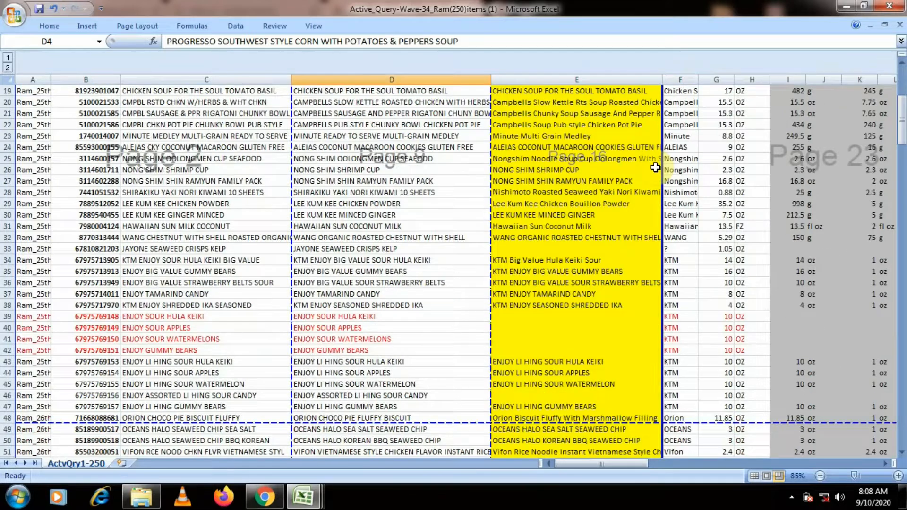
scroll(655, 167, "up", 3)
scroll(655, 167, "up", 2)
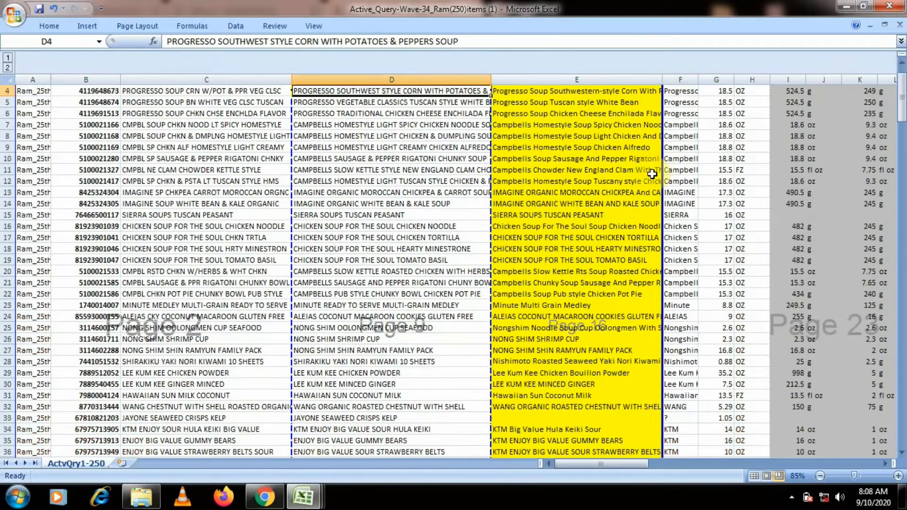
scroll(163, 327, "up", 1)
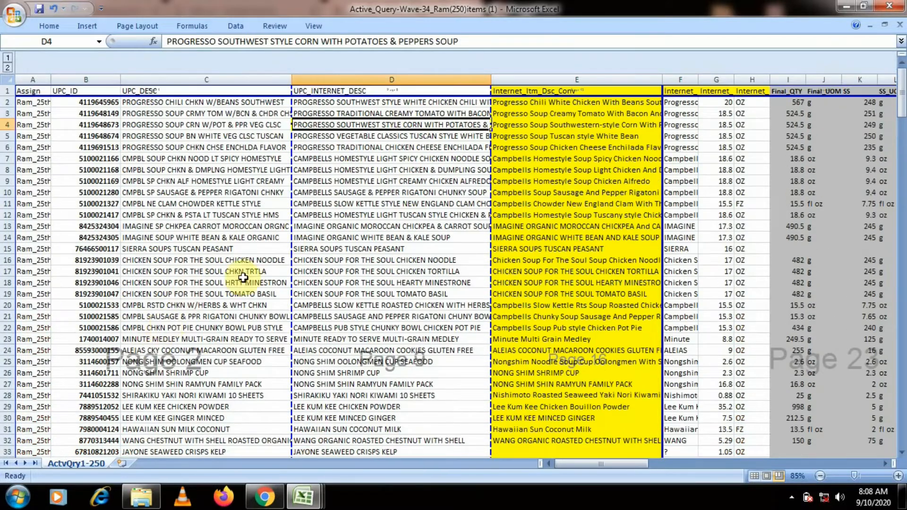
scroll(623, 260, "down", 3)
left_click(619, 260)
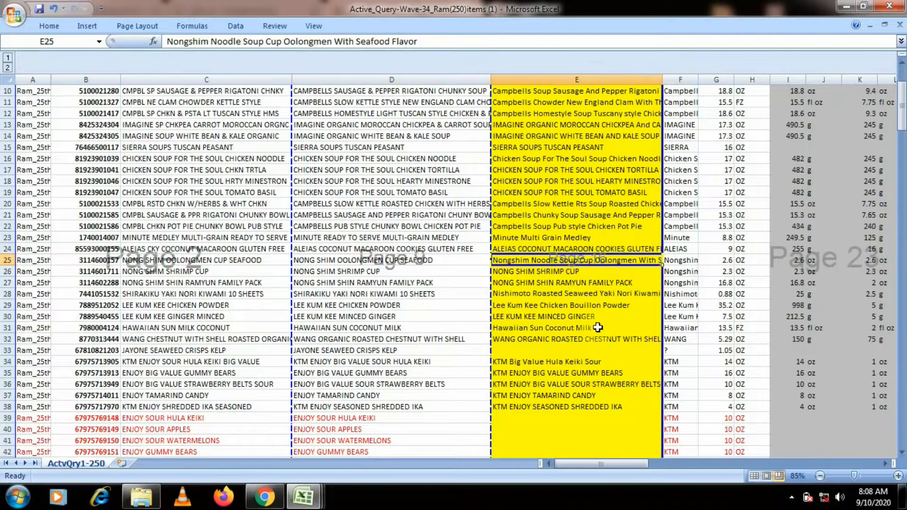
scroll(614, 265, "up", 3)
left_click_drag(607, 102, 638, 482)
left_click_drag(637, 450, 627, 293)
Move the vertical page break after column E to after column G, and shift it back to after column F
scroll(626, 294, "up", 10)
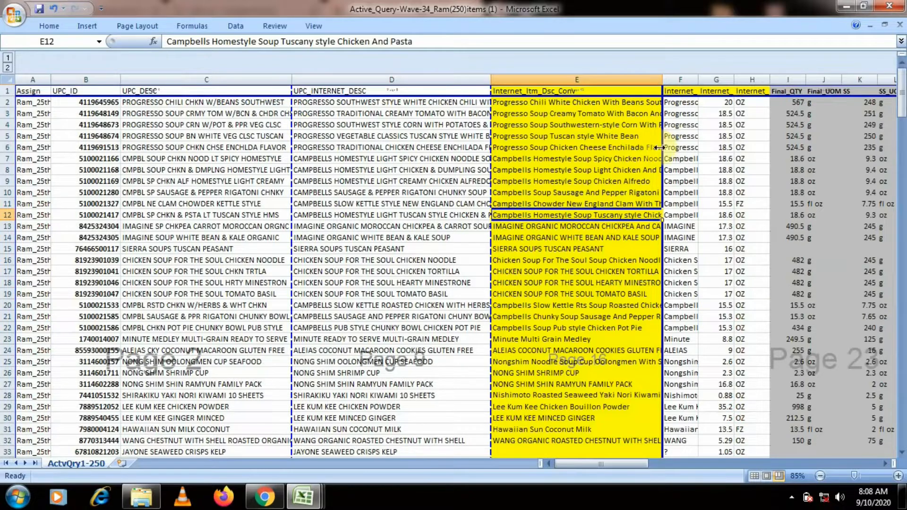
left_click_drag(662, 155, 734, 151)
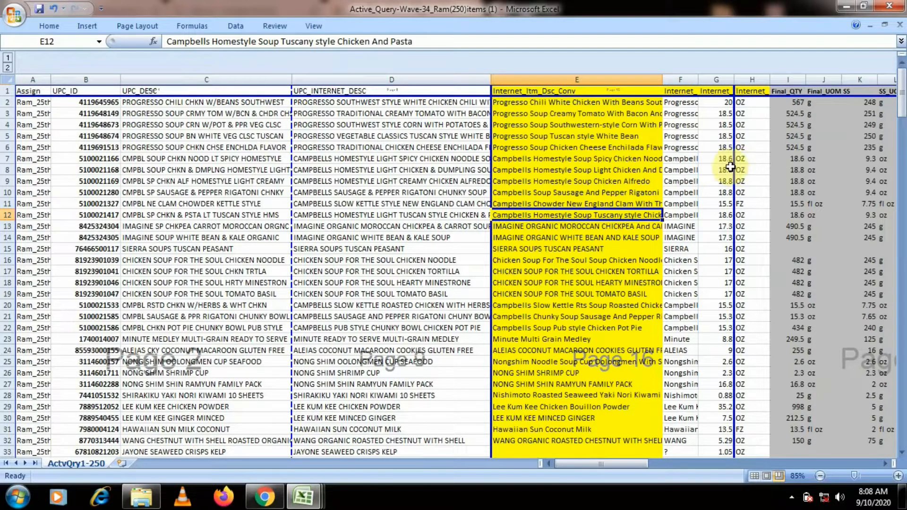
left_click_drag(733, 166, 697, 168)
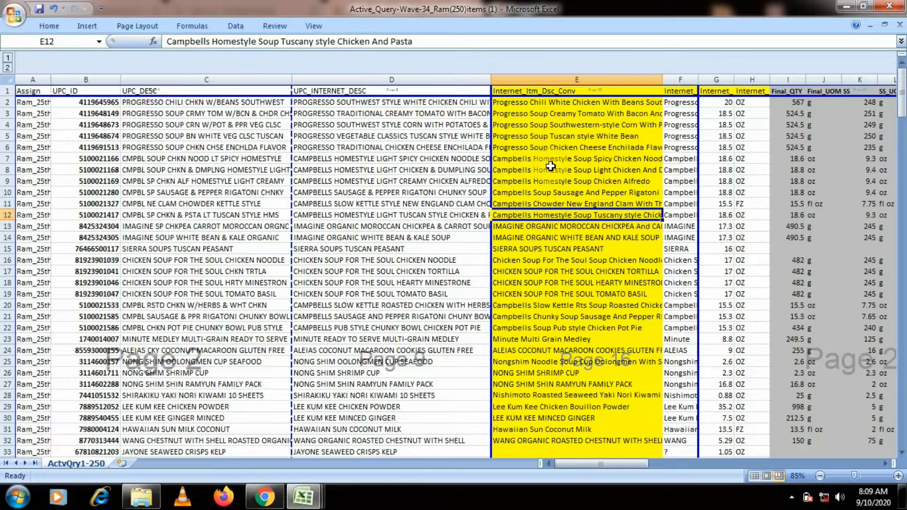
Reset all page breaks from cell E10 and check the page divisions further down the sheet
right_click(564, 193)
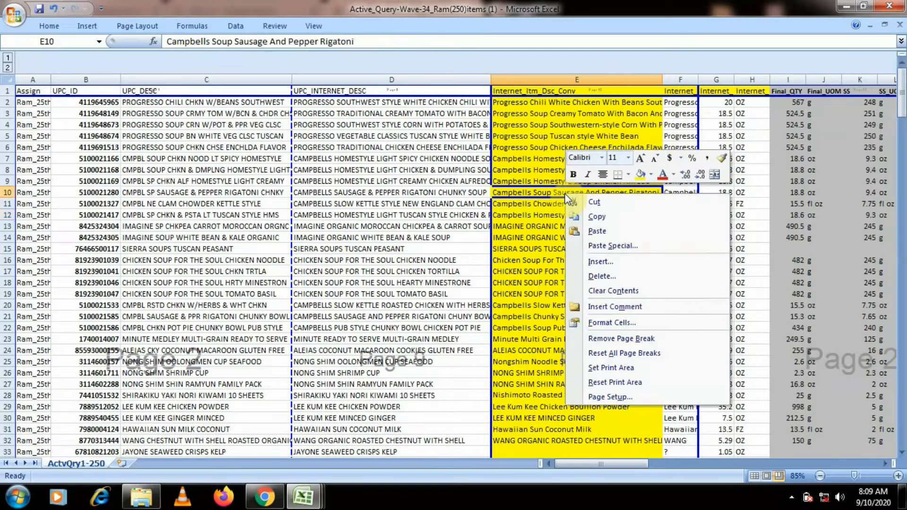
left_click(598, 355)
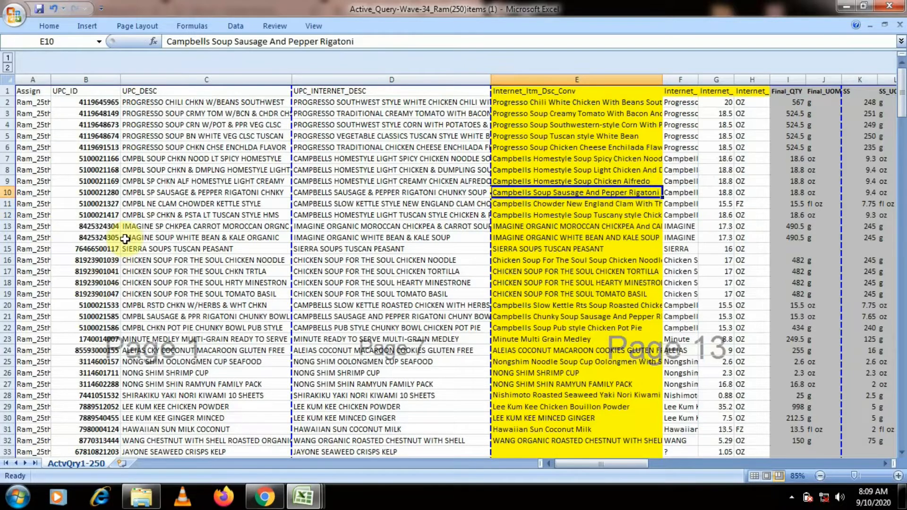
scroll(139, 251, "down", 7)
scroll(139, 251, "down", 1)
scroll(133, 243, "up", 8)
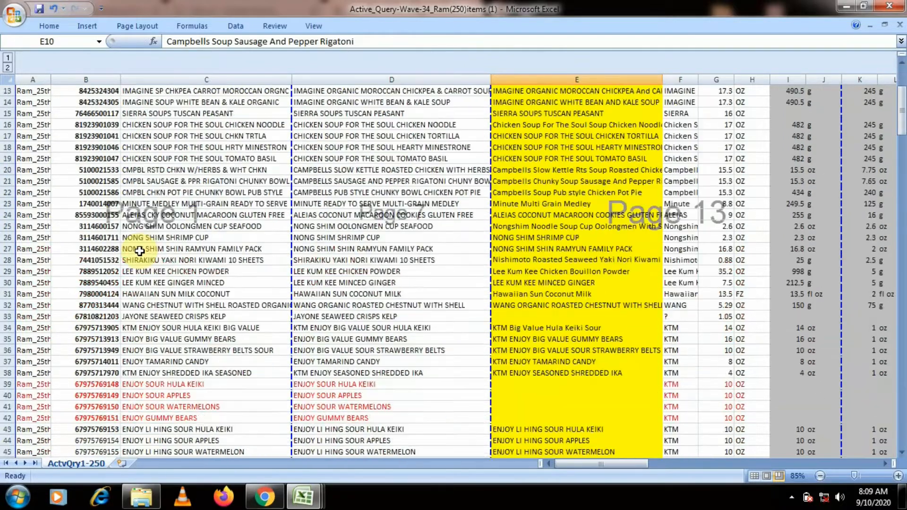
Select the description in C17 and switch the worksheet from Page Break Preview to Normal view
left_click(156, 271)
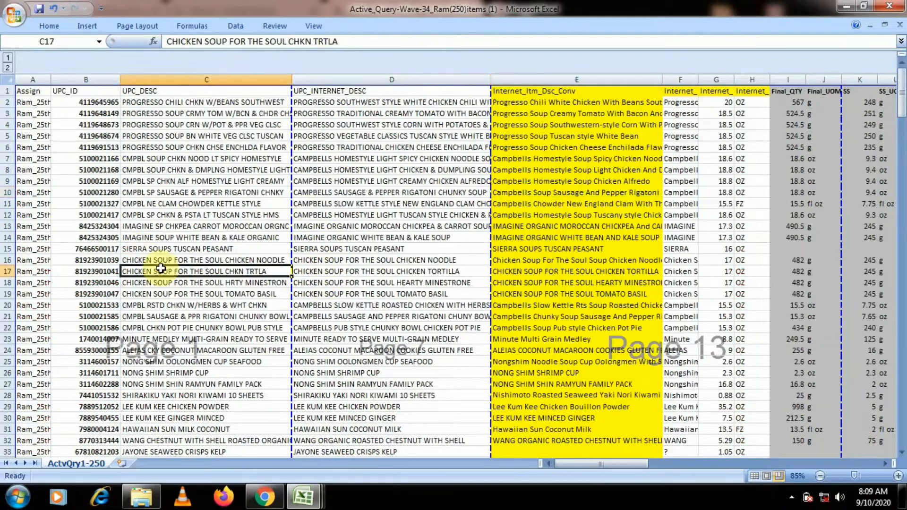
left_click(315, 26)
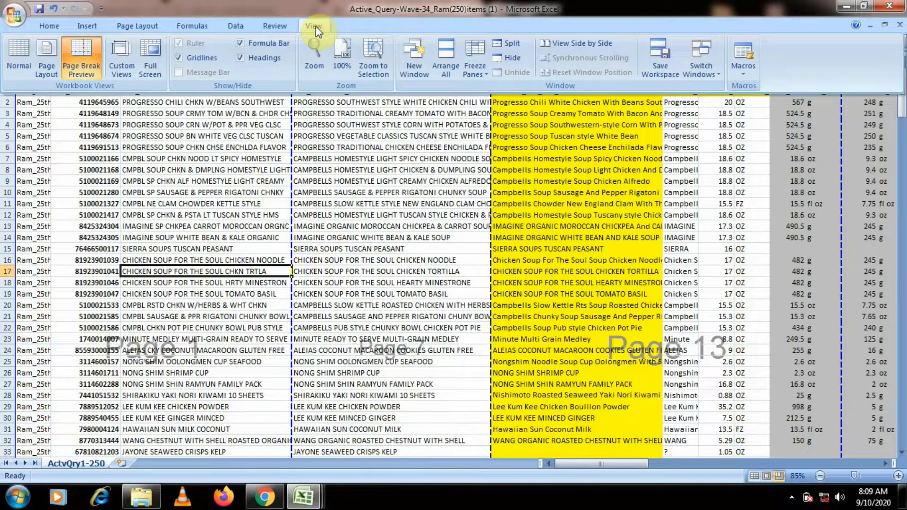
left_click(14, 63)
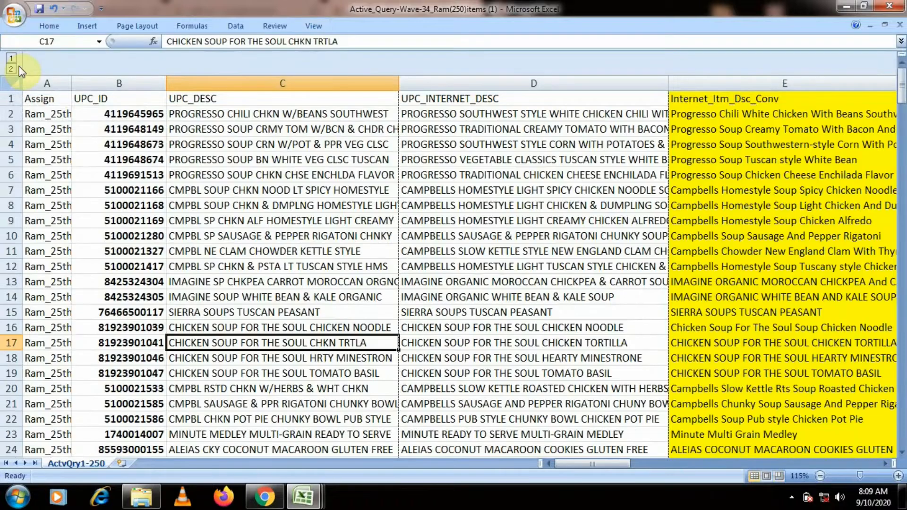
Look down through the item rows in Normal view past row 200 and return to the header row
scroll(182, 221, "down", 5)
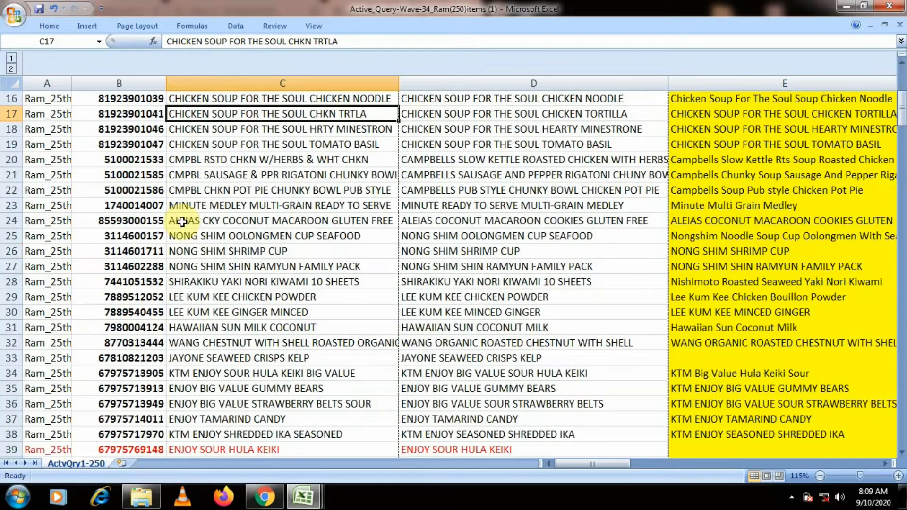
scroll(182, 222, "down", 14)
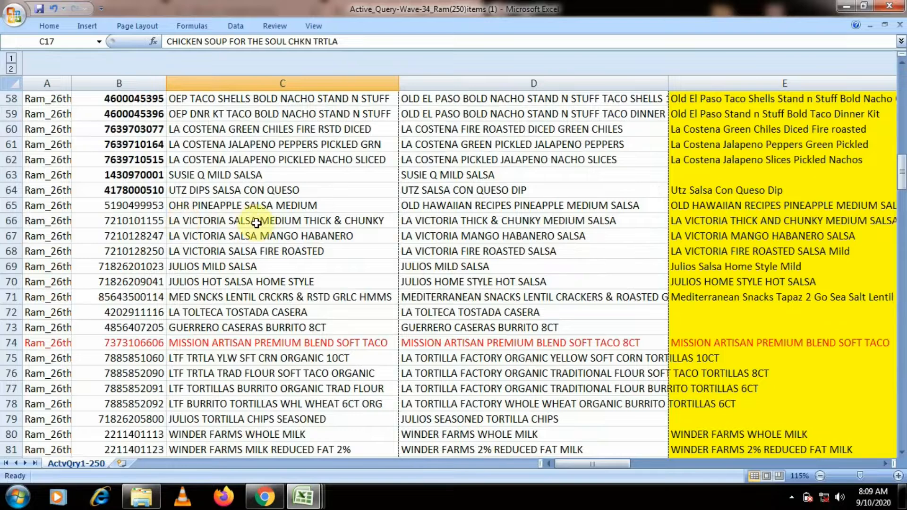
scroll(263, 228, "down", 14)
scroll(268, 237, "down", 14)
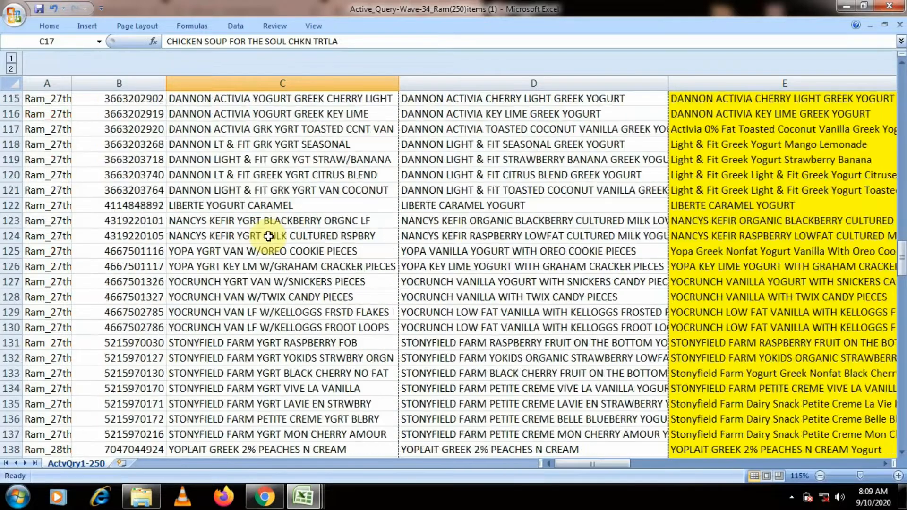
scroll(268, 237, "down", 15)
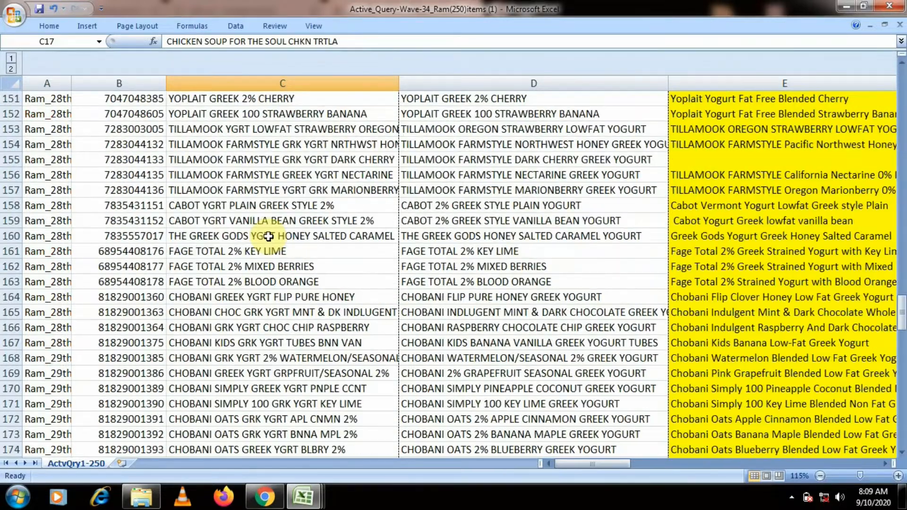
scroll(268, 236, "up", 17)
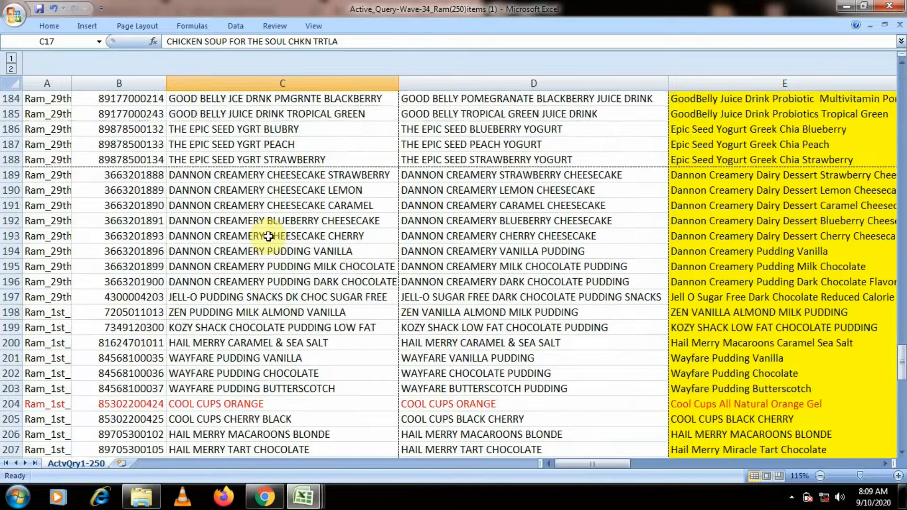
scroll(268, 237, "up", 19)
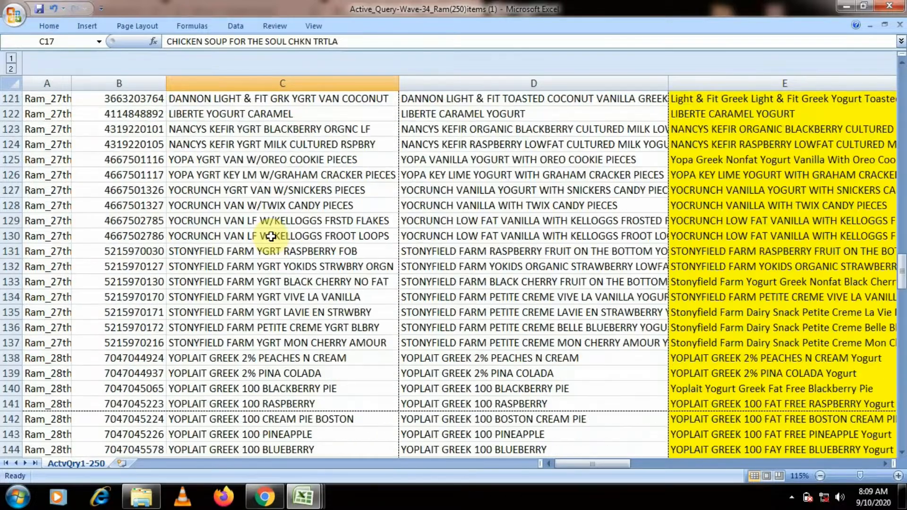
scroll(271, 236, "up", 8)
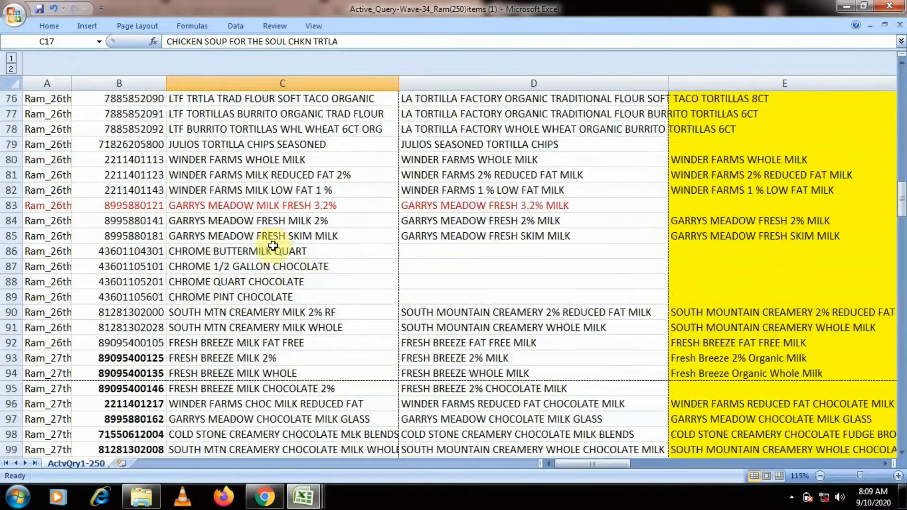
scroll(273, 266, "up", 15)
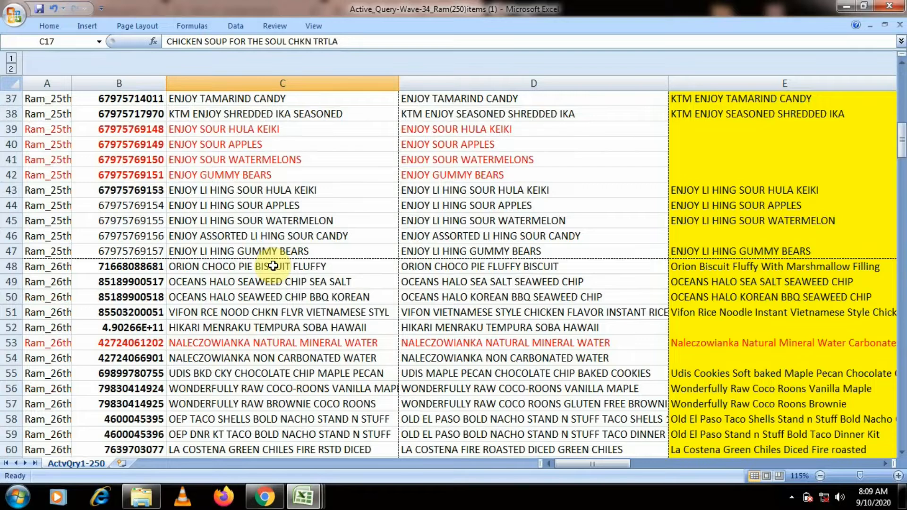
scroll(273, 266, "up", 3)
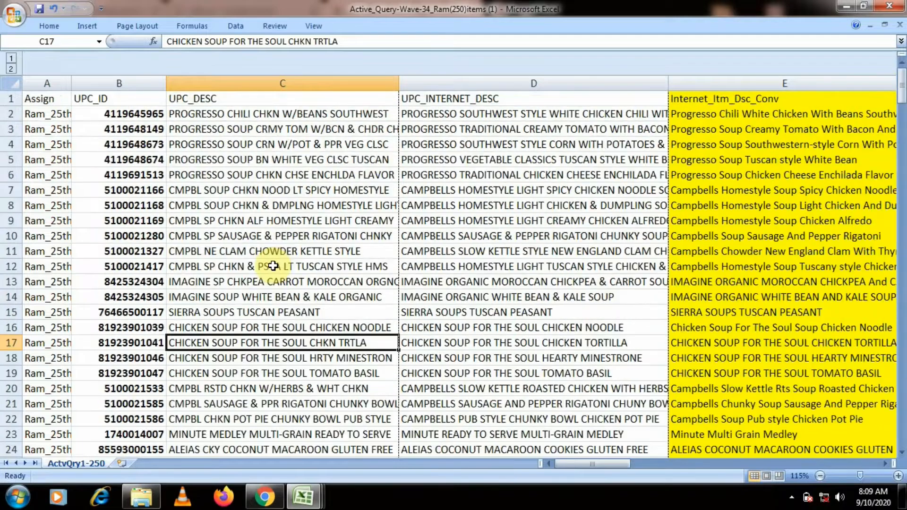